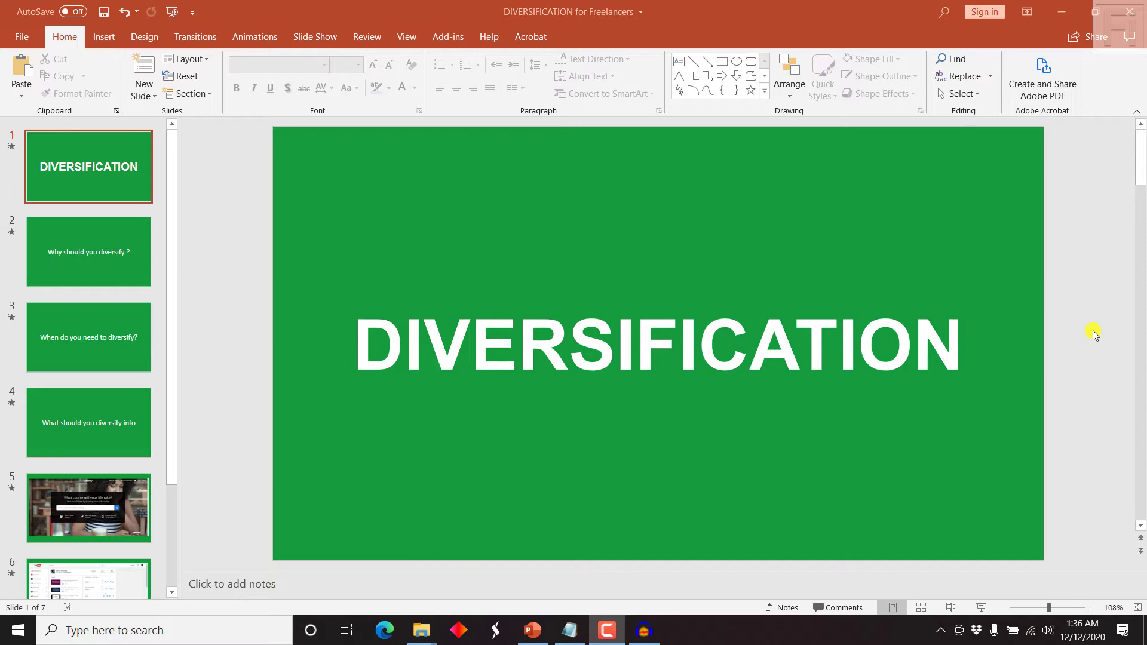
# - Switch to Audacity and start recording a roughly 23-second spoken narration
pyautogui.click(644, 631)
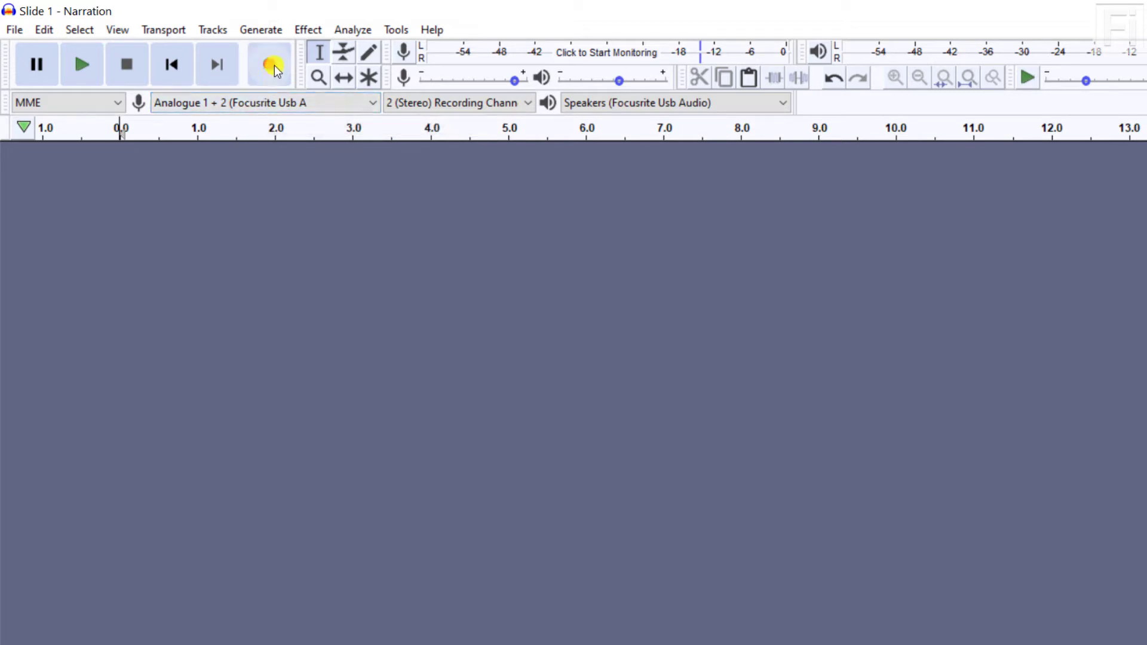
pyautogui.click(274, 65)
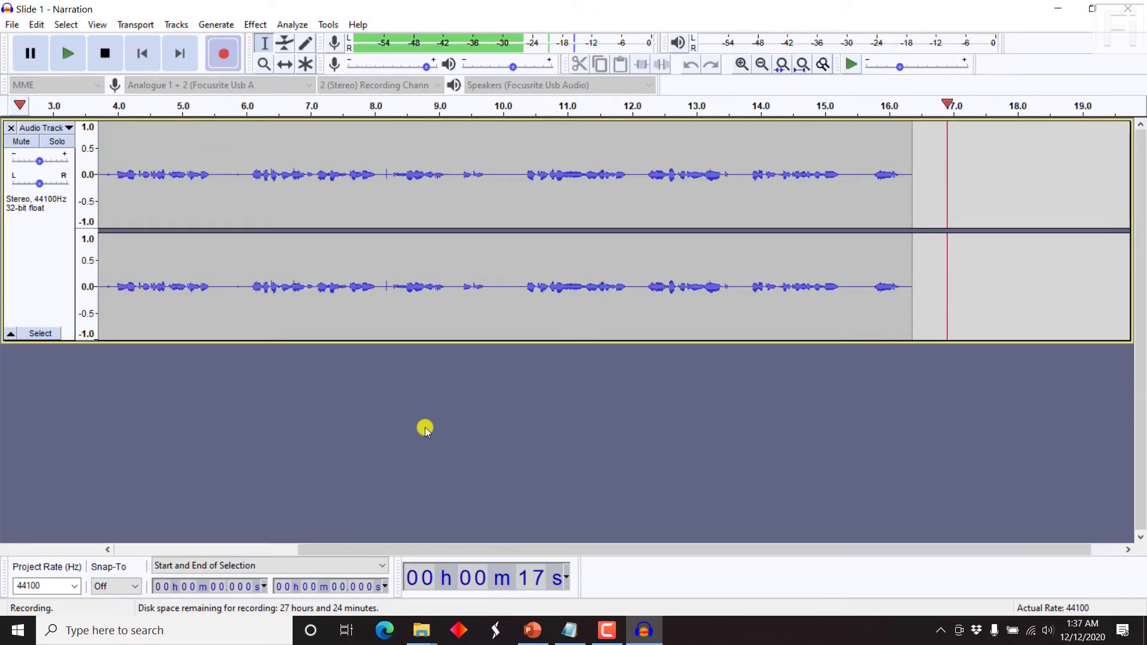
# - Stop the recording, place the cursor near 10.5 s, and dismiss the Effect menu unused
pyautogui.click(108, 57)
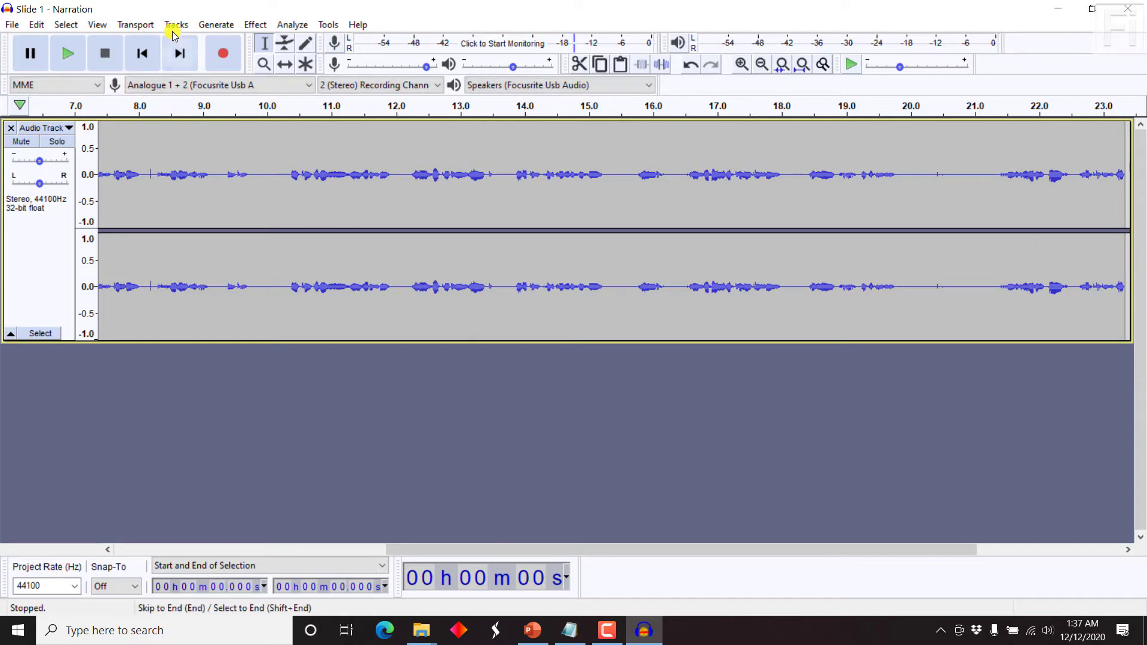
pyautogui.click(298, 178)
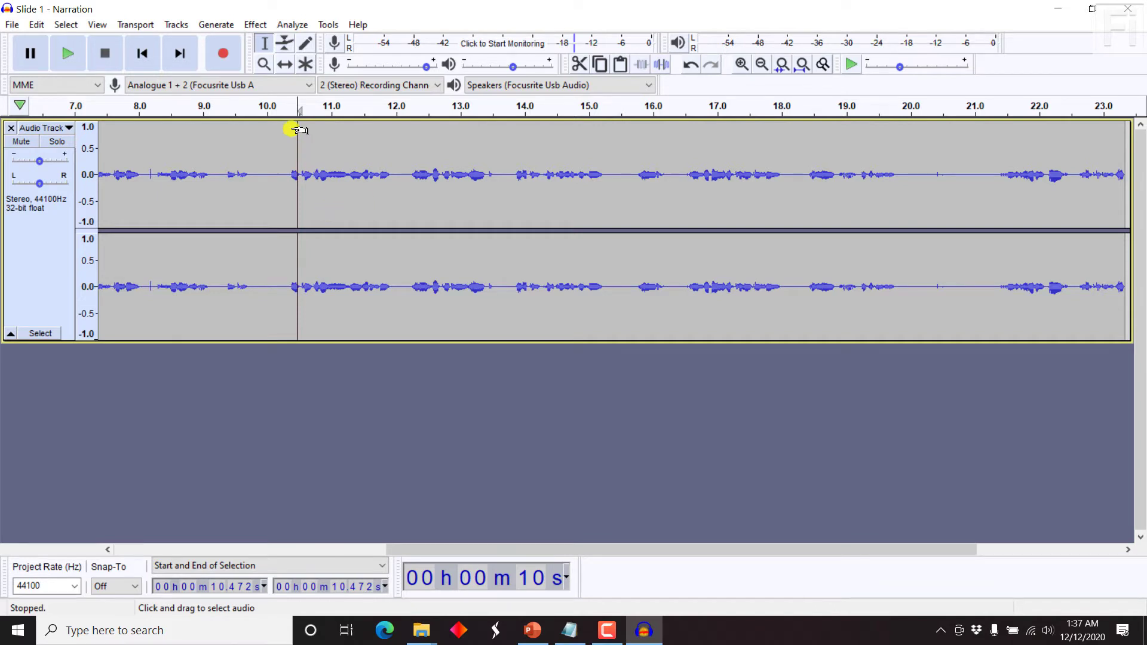
pyautogui.click(257, 25)
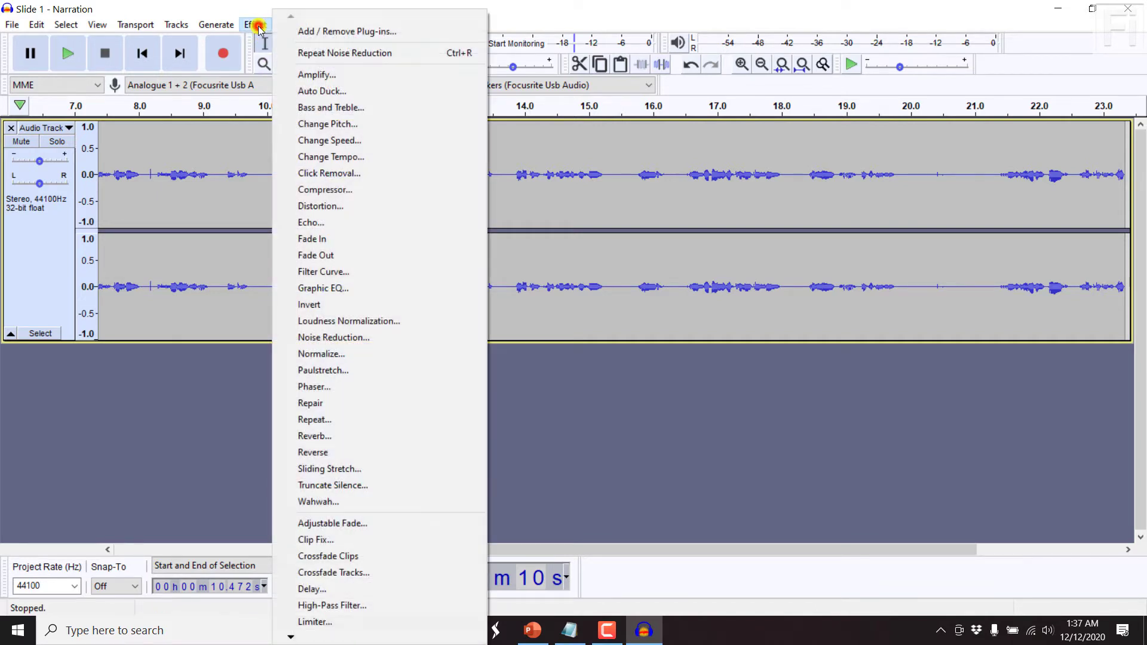
pyautogui.click(600, 260)
# - Normalize the whole narration track to a -1.0 dB peak
pyautogui.hotkey('ctrl', 'a')
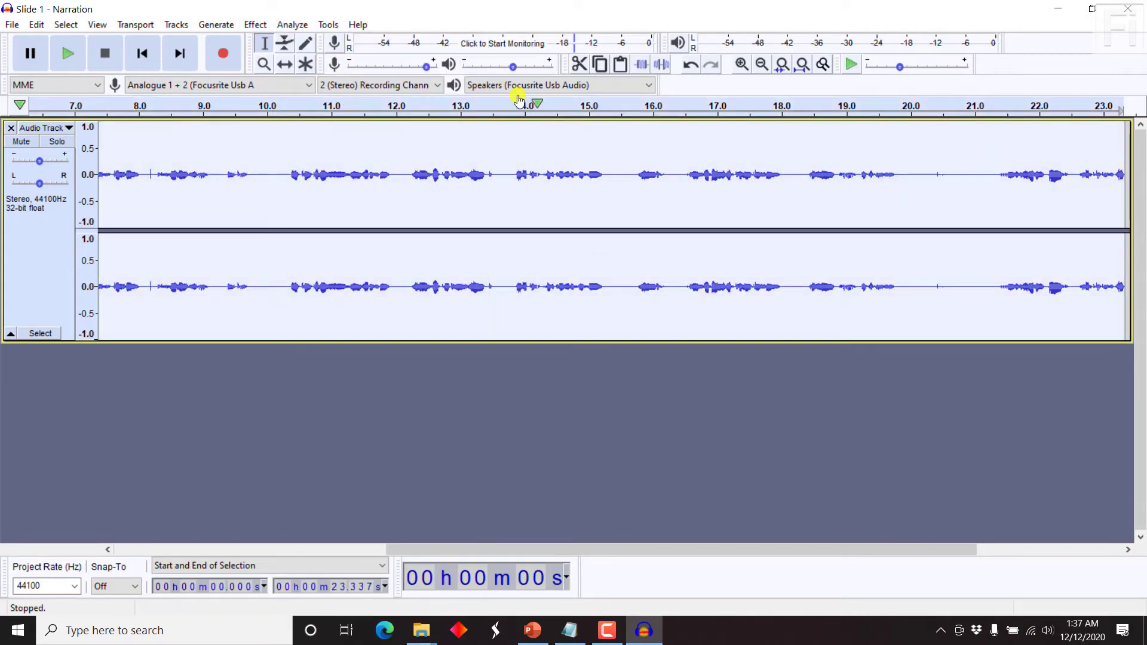
pyautogui.click(255, 24)
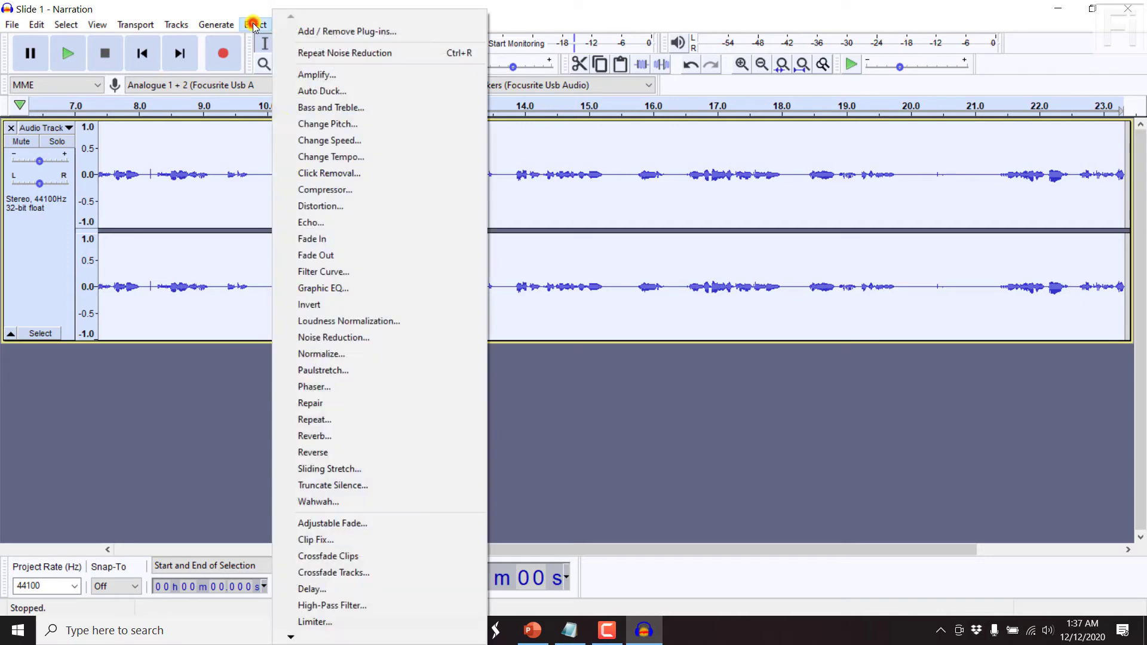
pyautogui.click(341, 356)
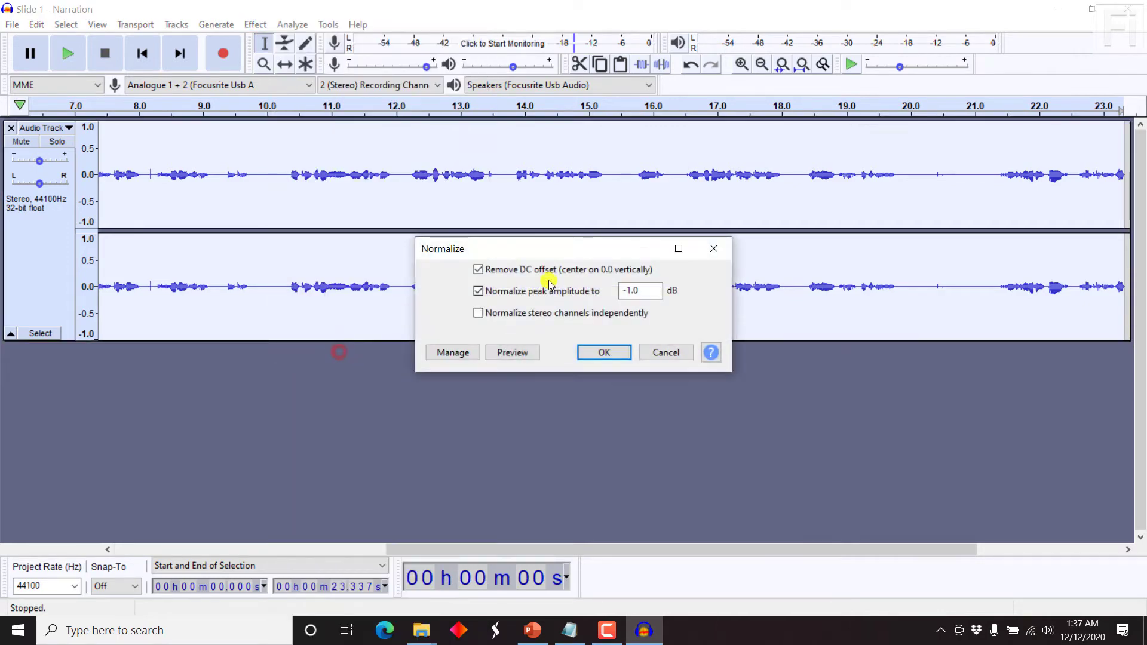
pyautogui.click(602, 352)
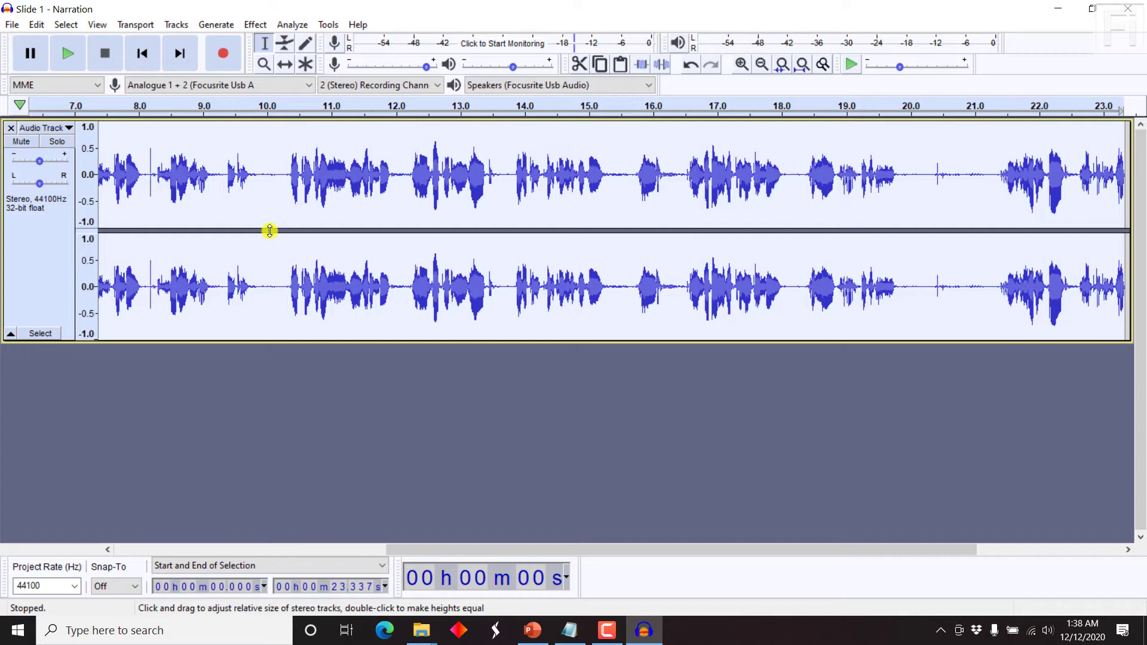
# - Capture the silent stretch around 1 s as the noise profile
pyautogui.click(142, 45)
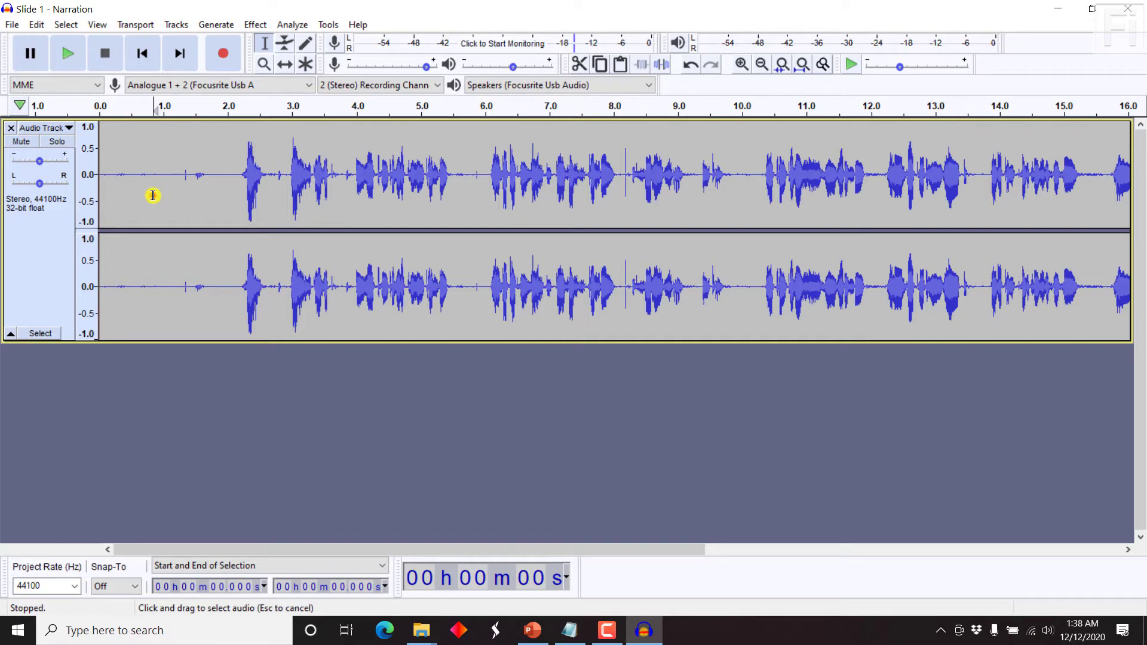
pyautogui.moveTo(155, 196); pyautogui.dragTo(182, 204)
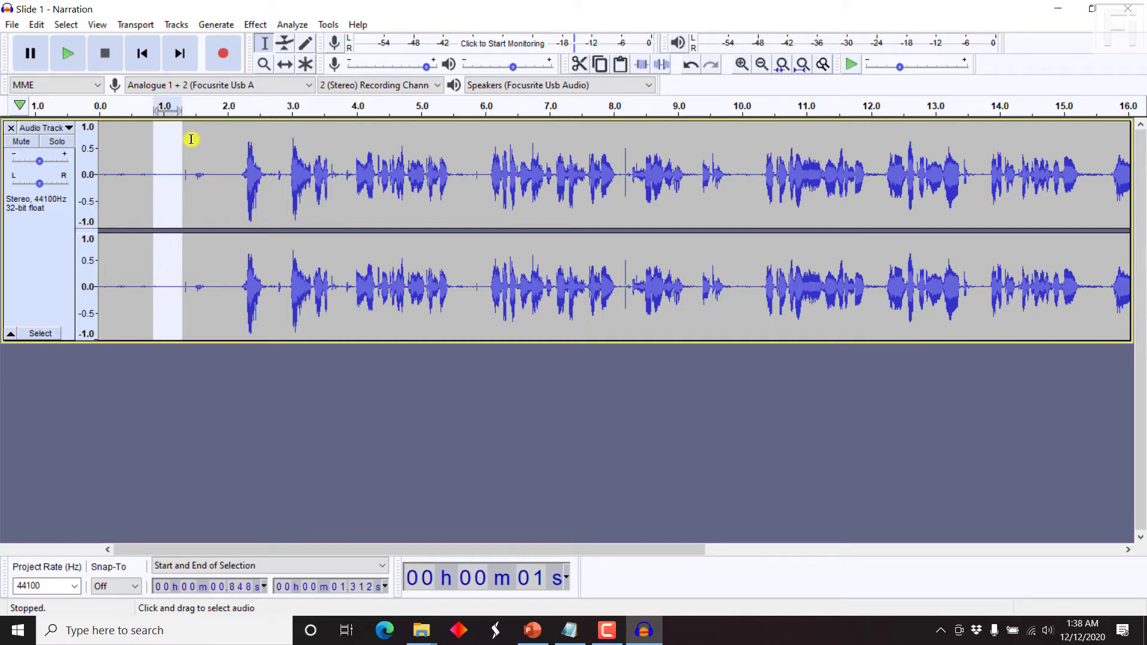
pyautogui.click(256, 24)
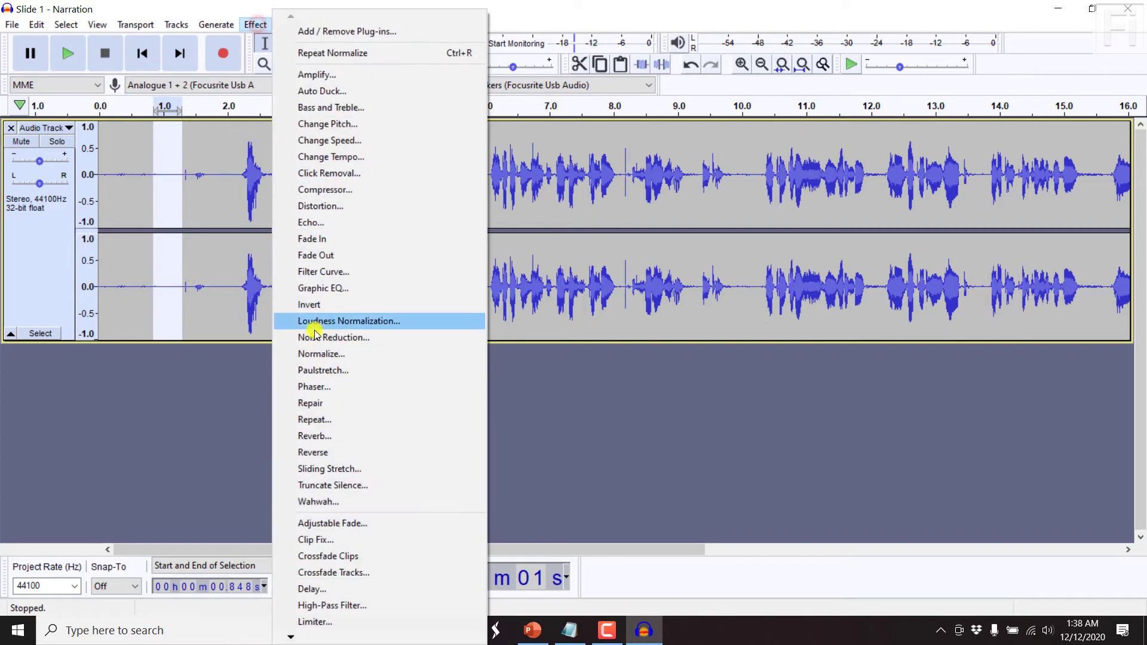
pyautogui.click(321, 339)
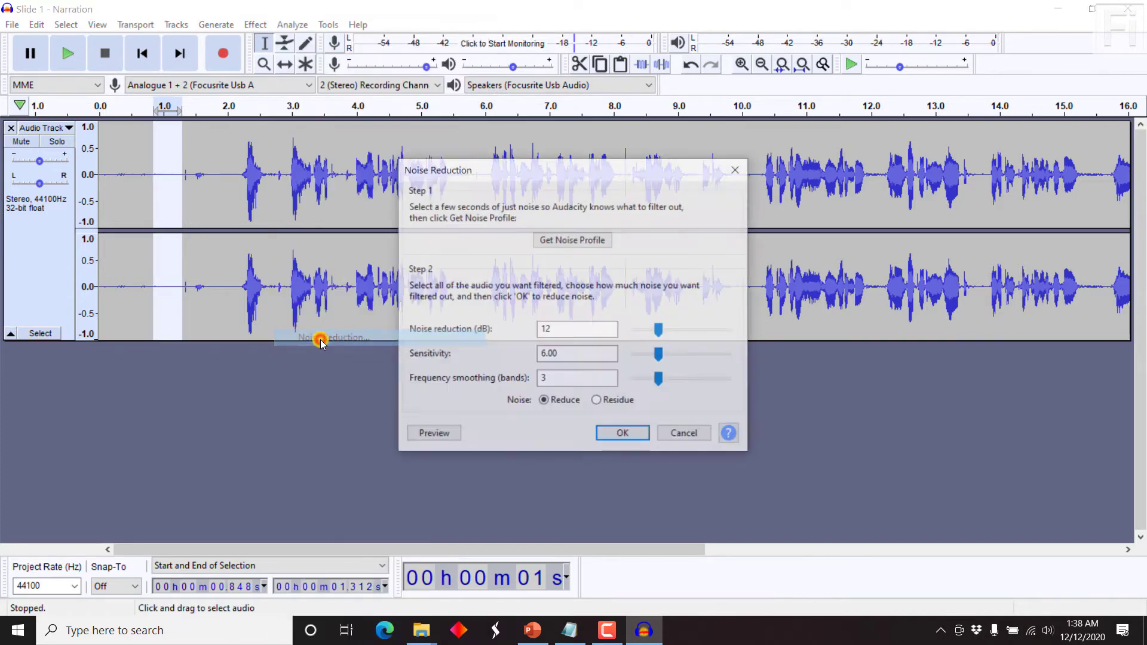
pyautogui.click(568, 241)
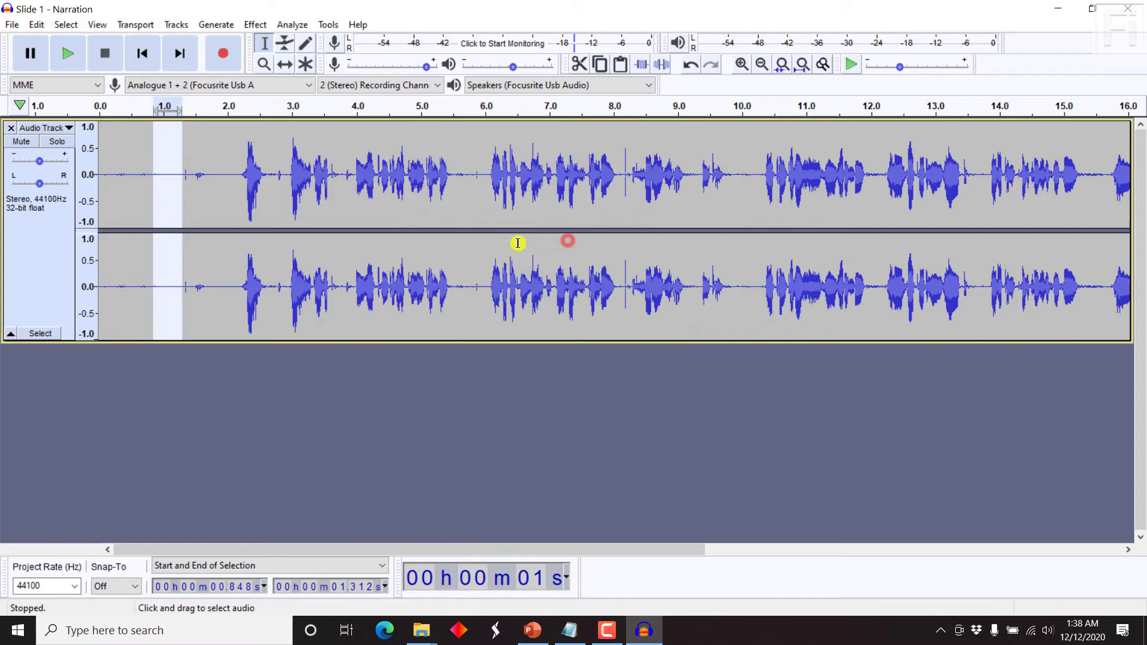
# - Apply 12 dB noise reduction to the entire narration track
pyautogui.click(221, 192)
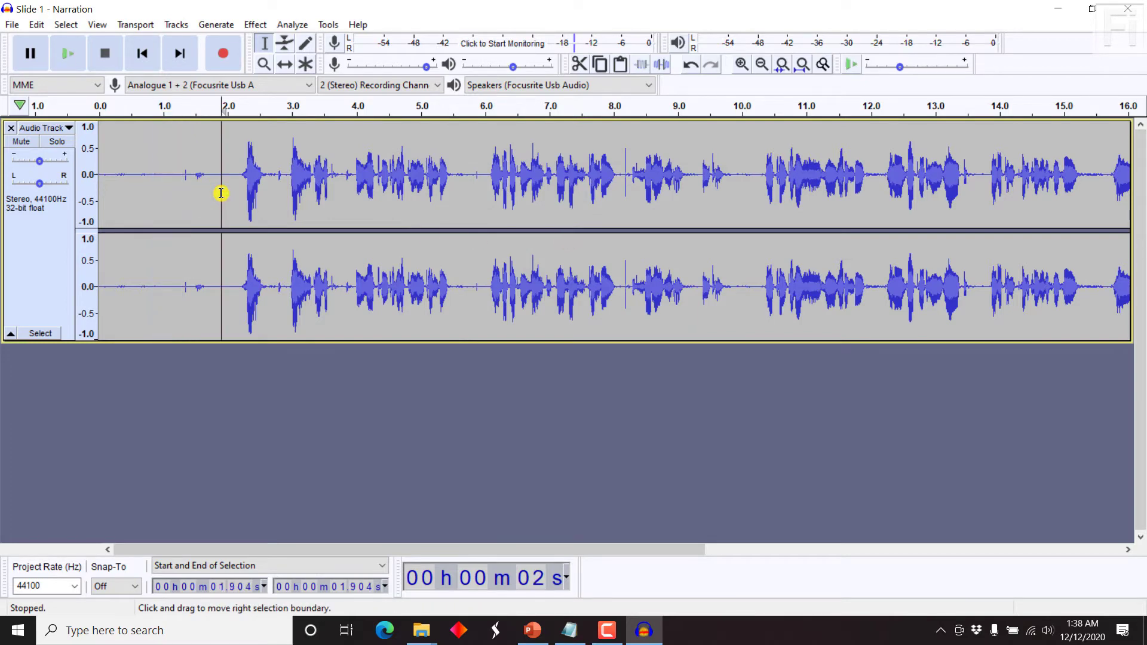
pyautogui.hotkey('ctrl', 'a')
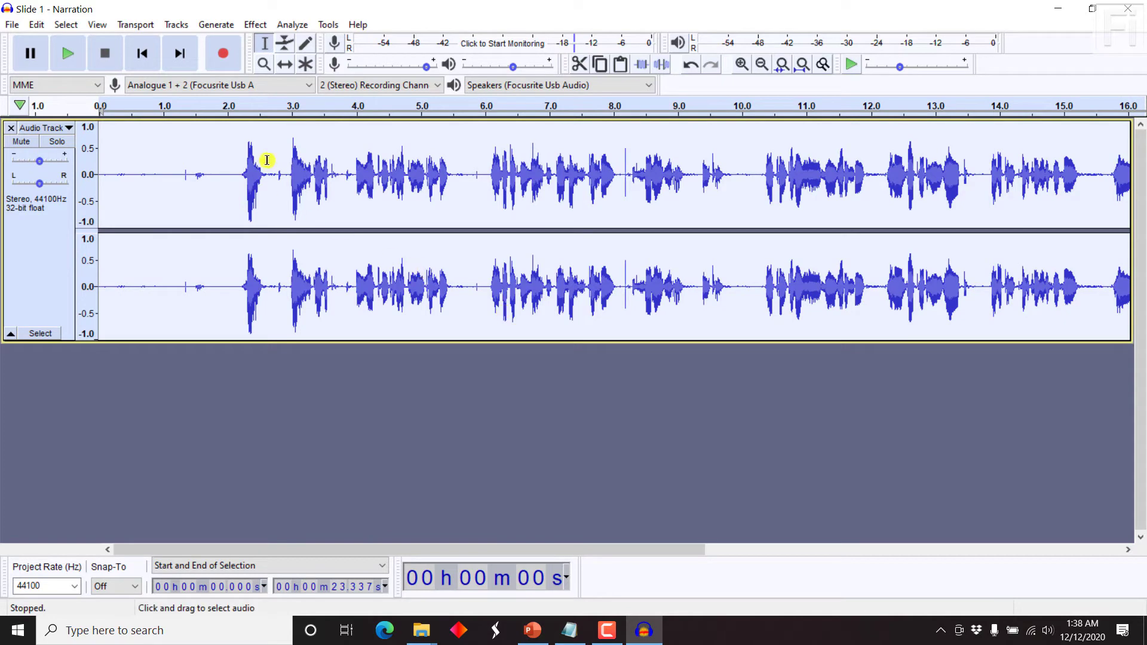
pyautogui.click(256, 25)
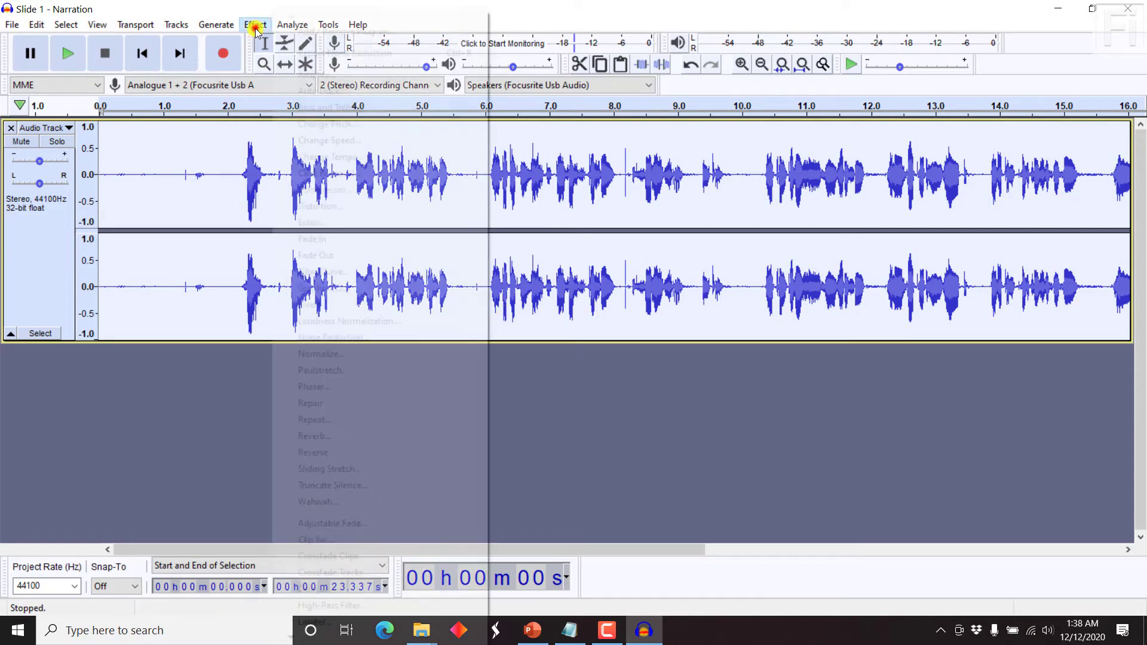
pyautogui.click(354, 339)
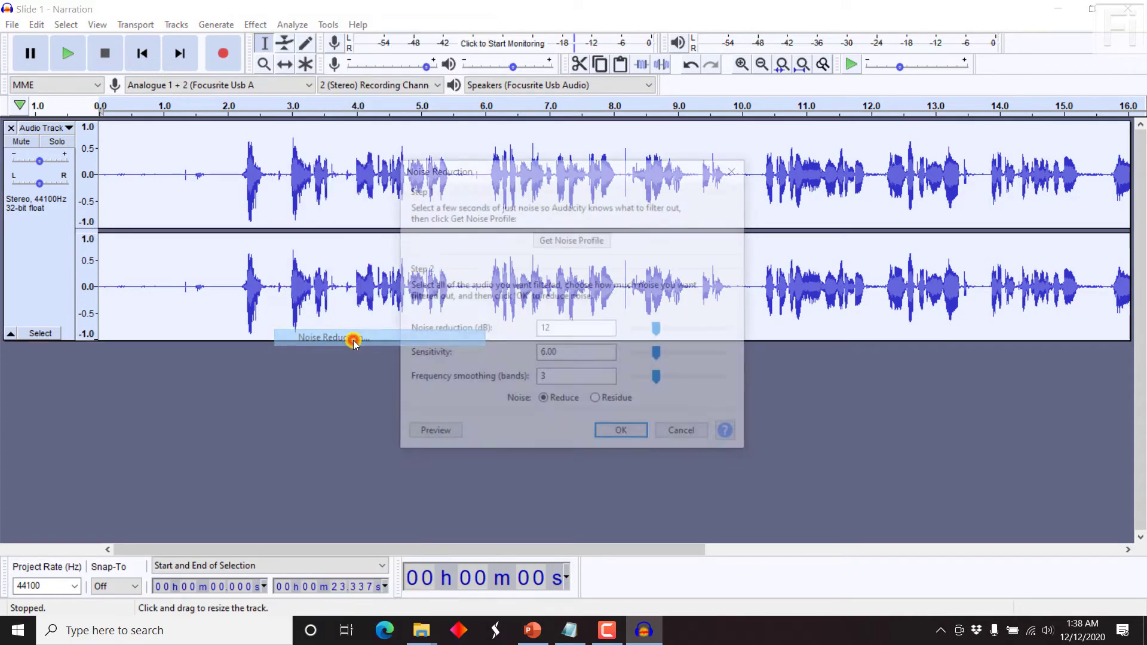
pyautogui.click(628, 435)
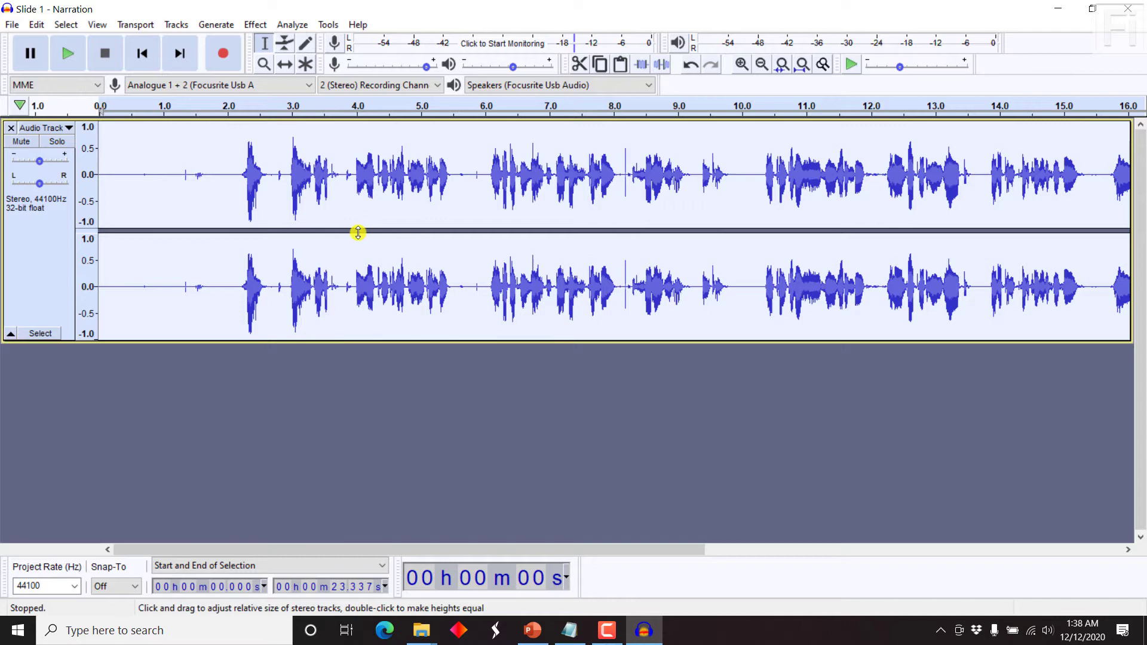
# - Export the narration as MP3 'Diversification SLide' without metadata tags, then minimize Audacity
pyautogui.click(12, 24)
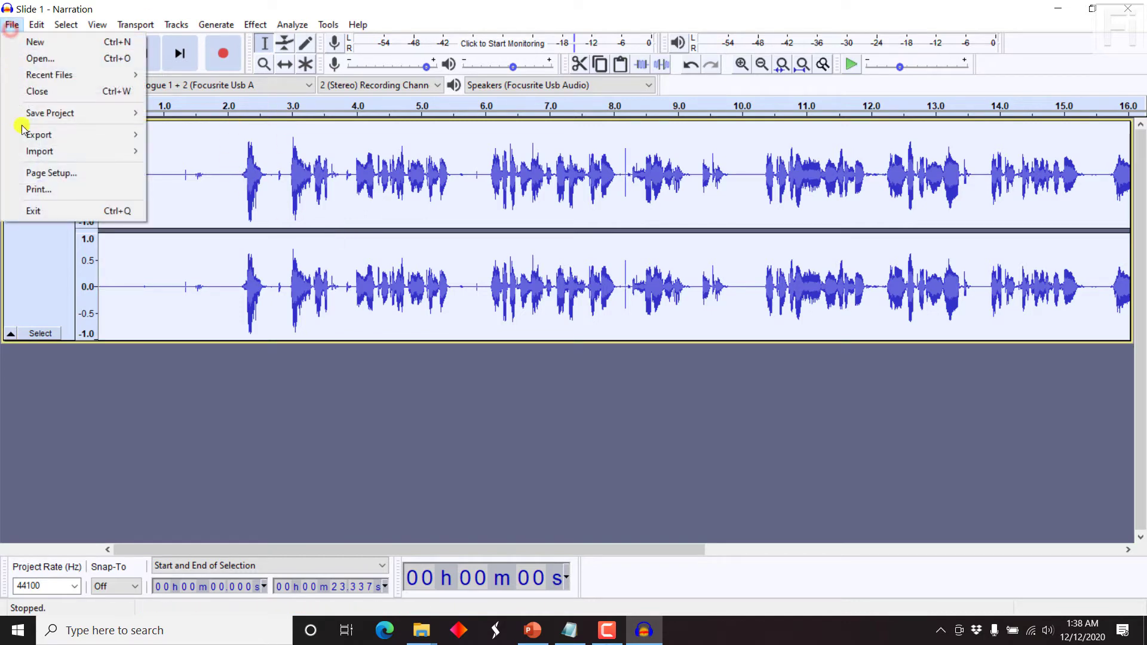
pyautogui.moveTo(39, 134)
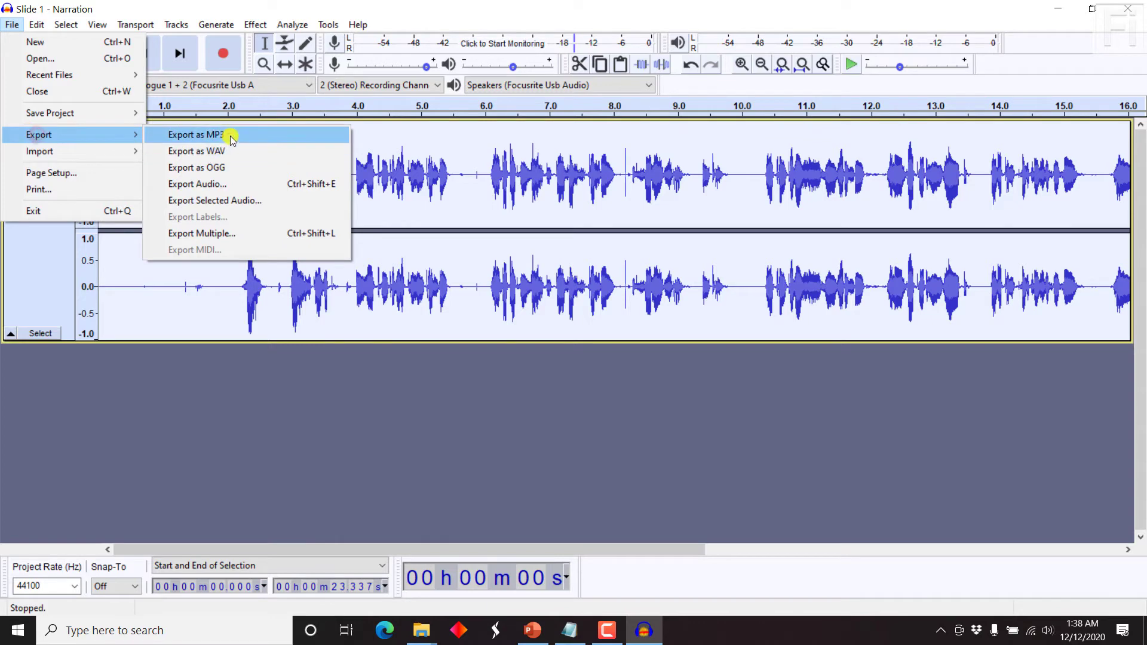
pyautogui.click(230, 136)
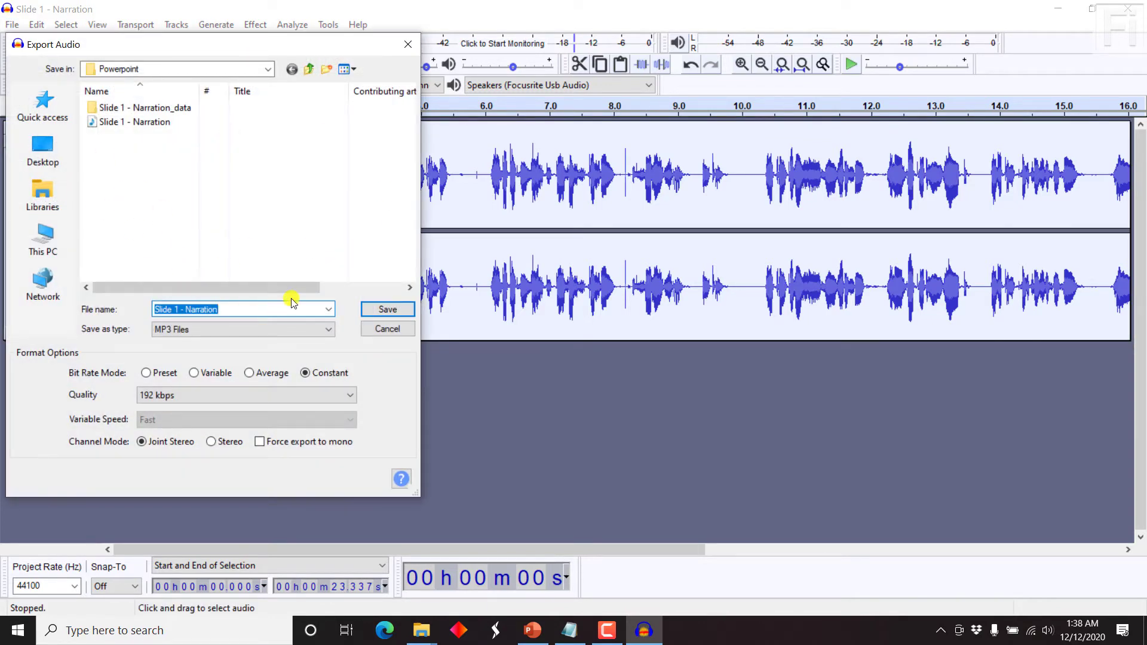
pyautogui.write('Slide ')
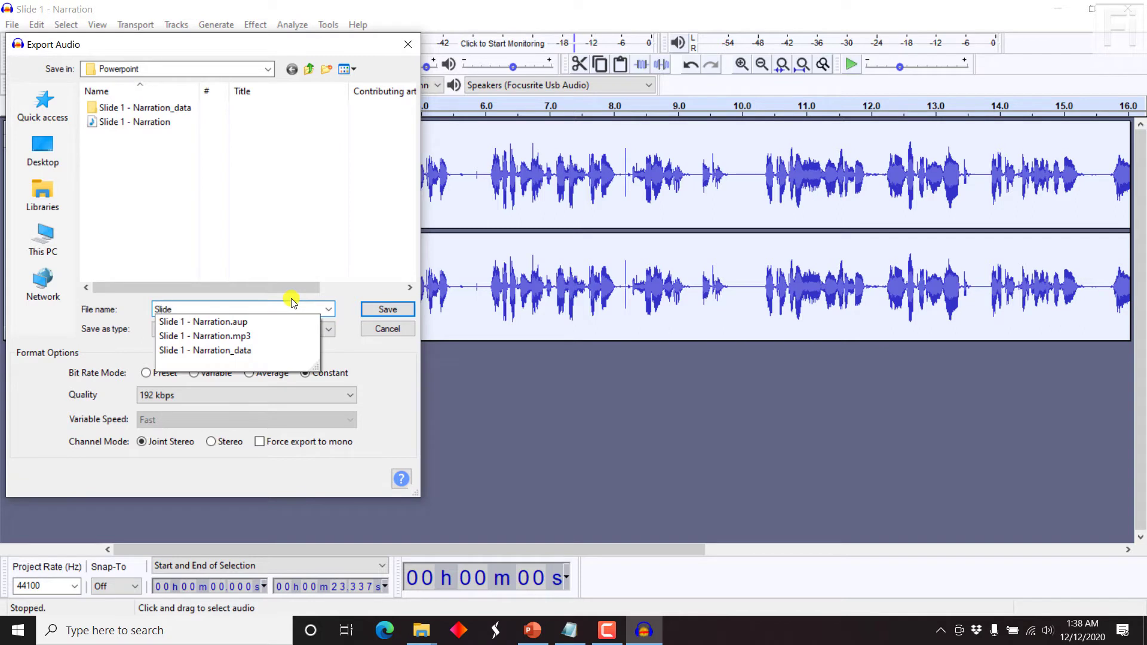
pyautogui.write('D')
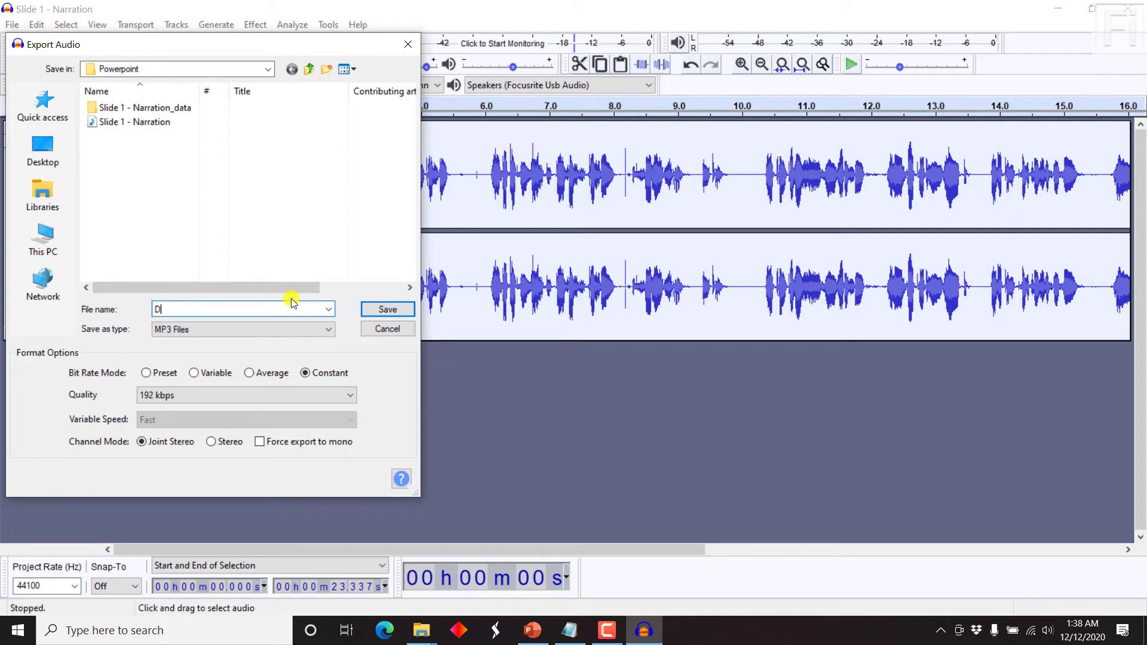
pyautogui.write('iversification SLide')
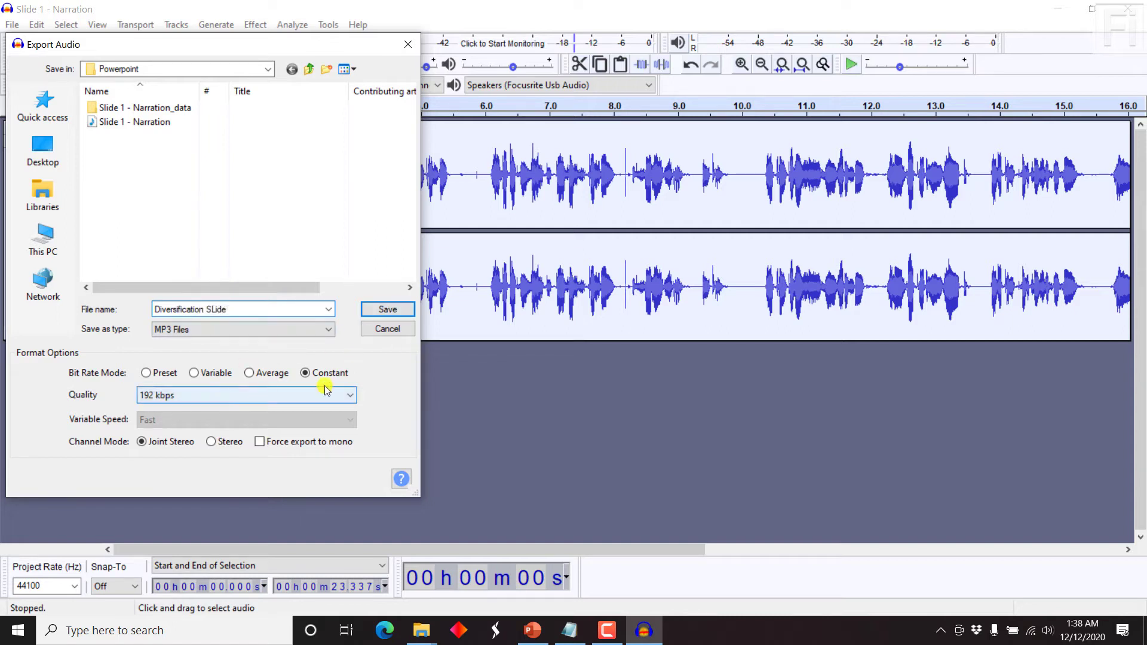
pyautogui.click(388, 310)
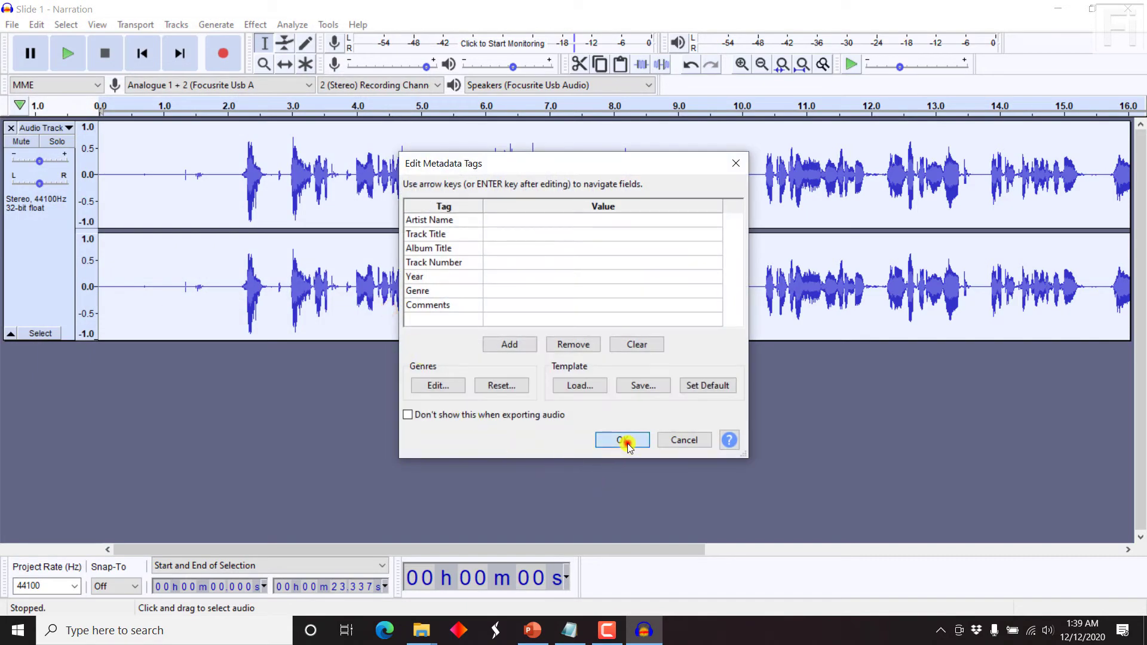
pyautogui.click(626, 442)
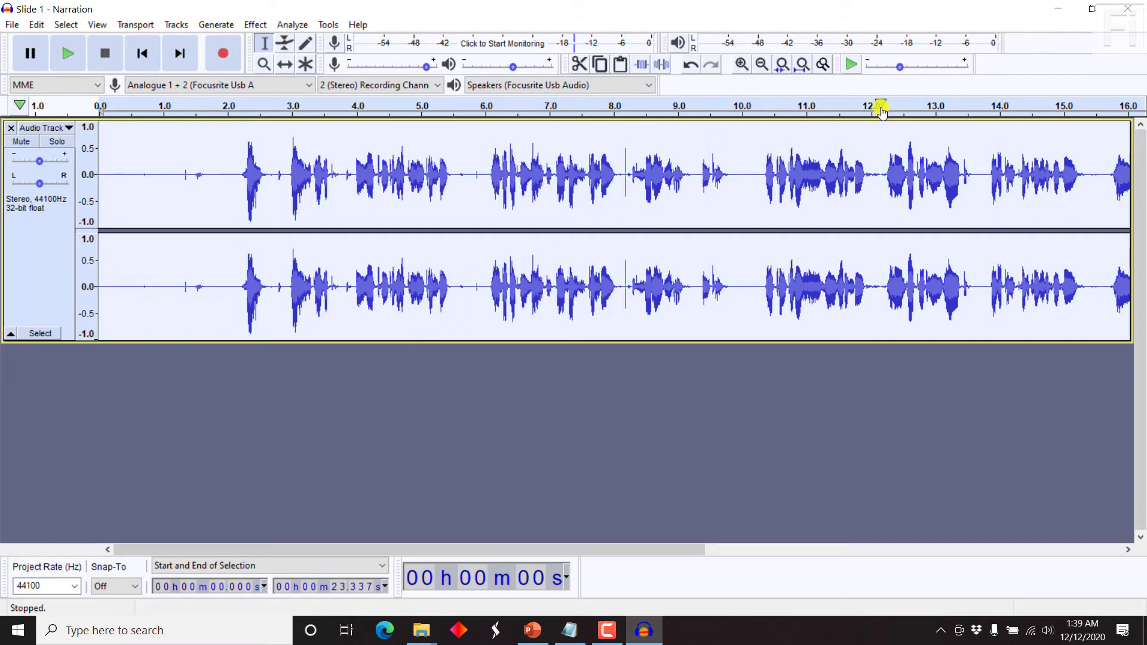
pyautogui.click(1058, 9)
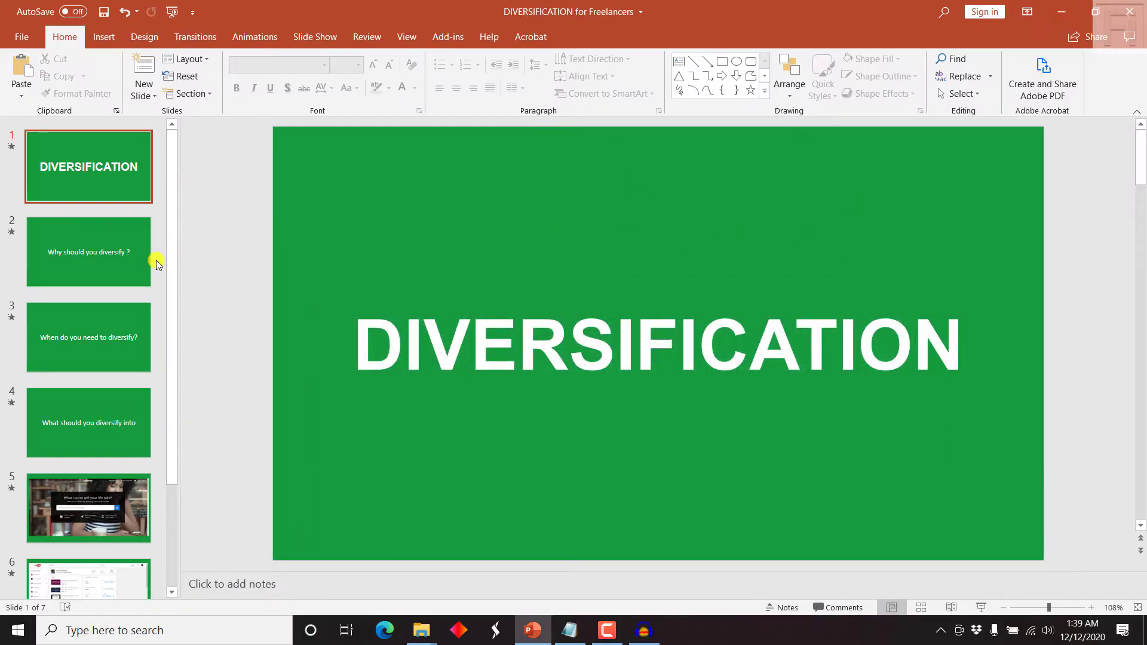
# - Select the DIVERSIFICATION title slide and show the Insert tab's Audio dropdown
pyautogui.click(75, 166)
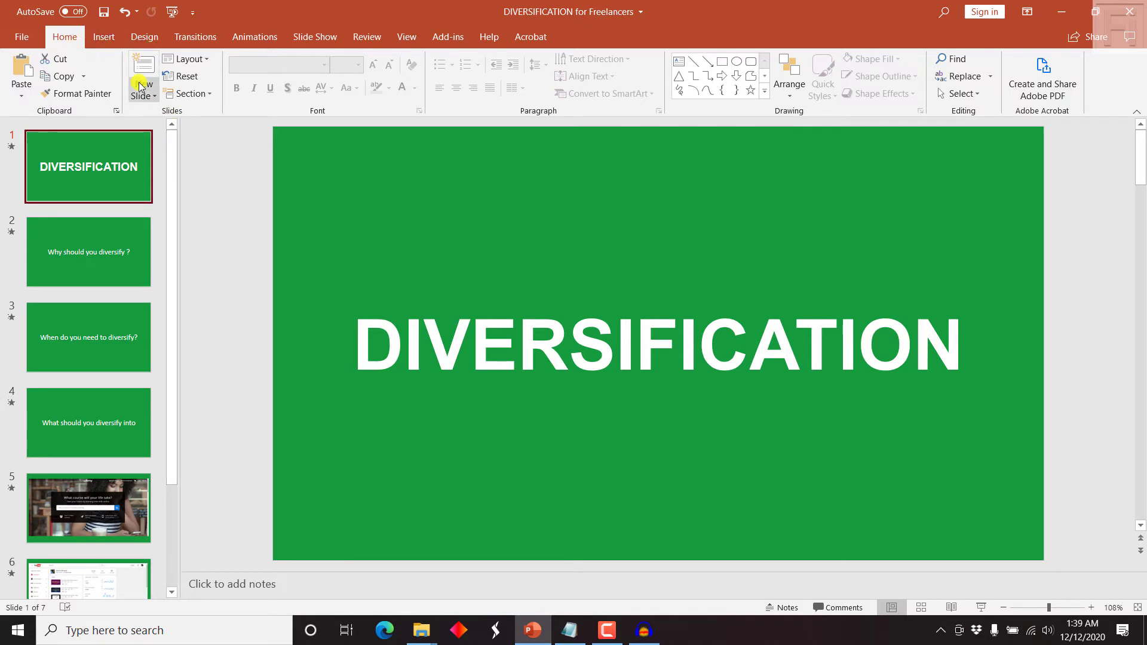
pyautogui.click(106, 39)
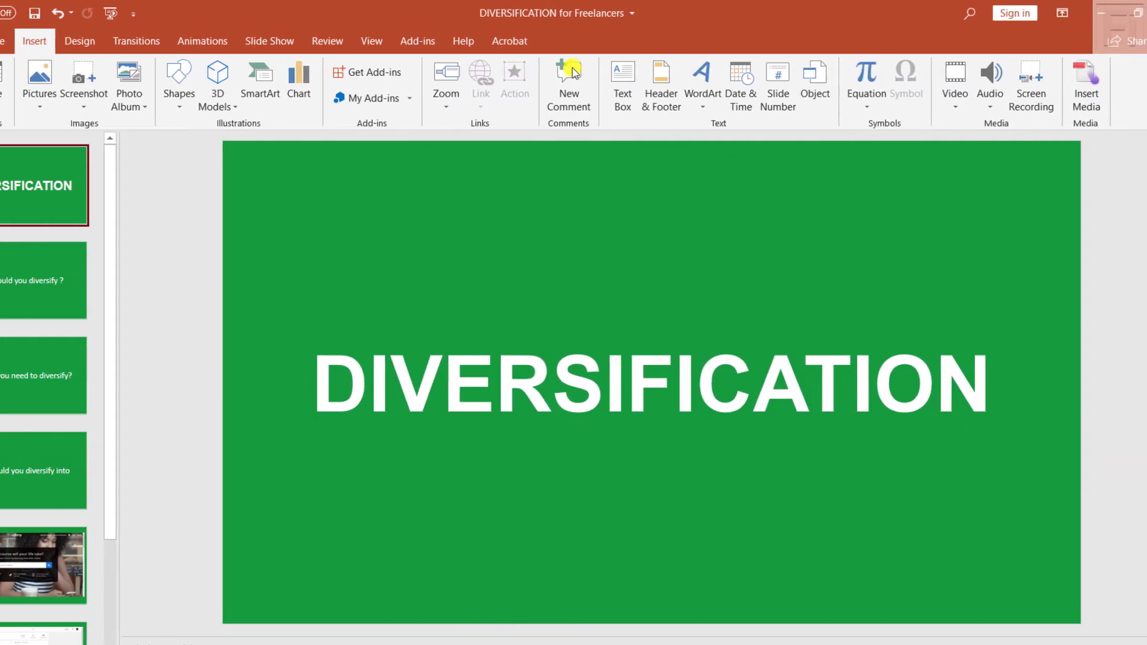
pyautogui.click(993, 106)
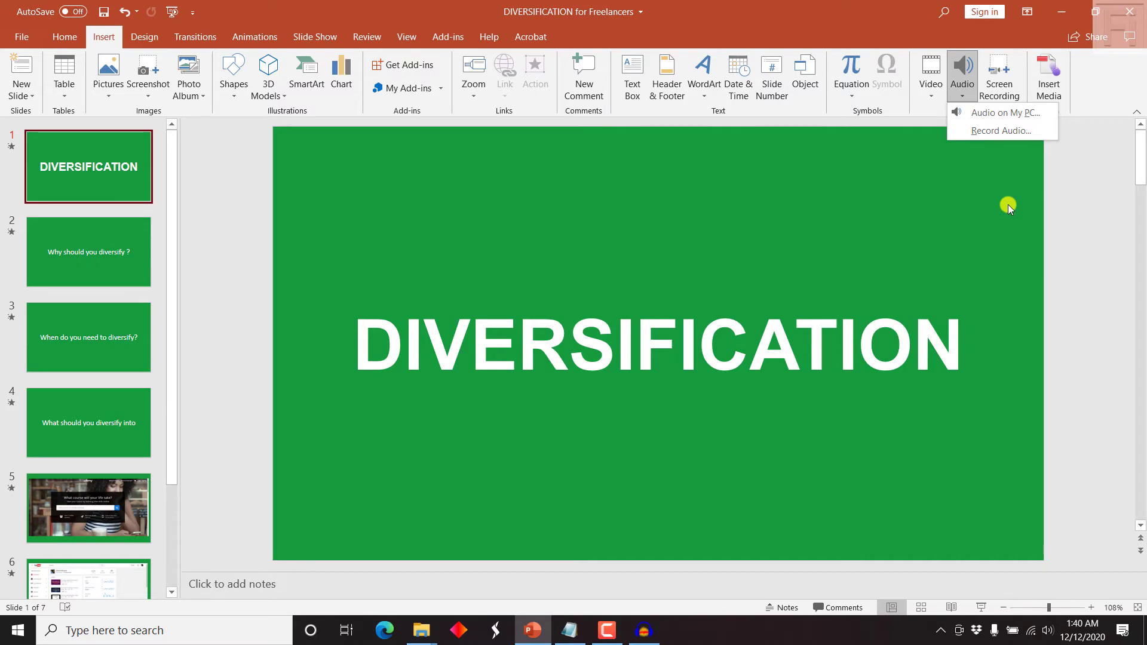
# - Insert the 'Diversification SLide' file from the PC onto slide 1
pyautogui.click(998, 116)
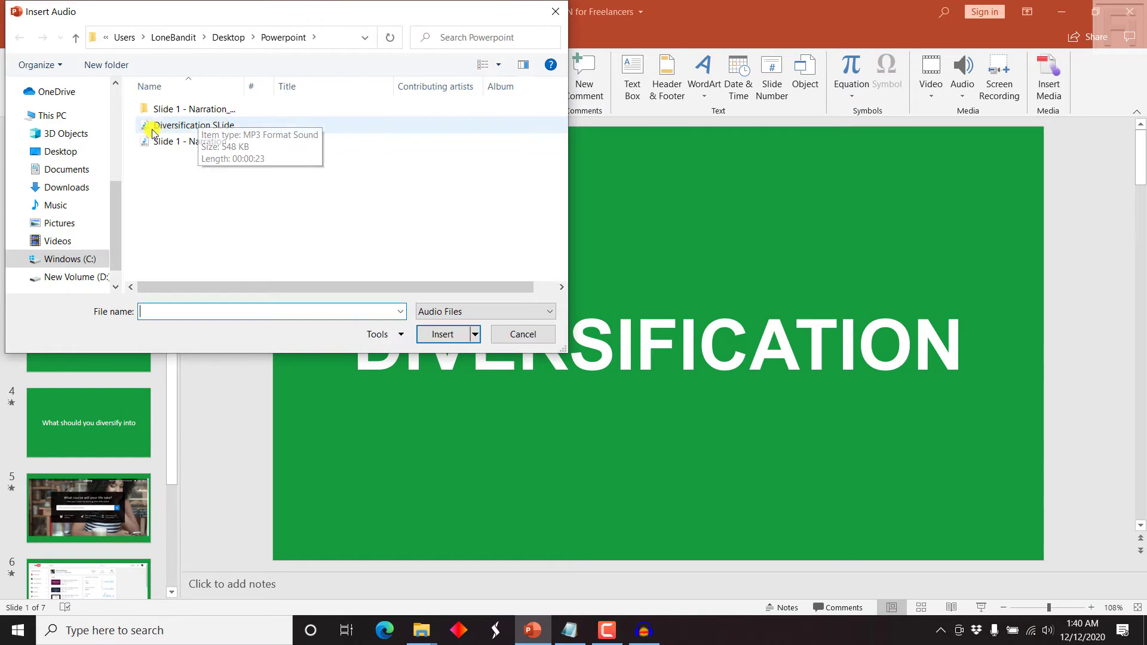
pyautogui.click(223, 128)
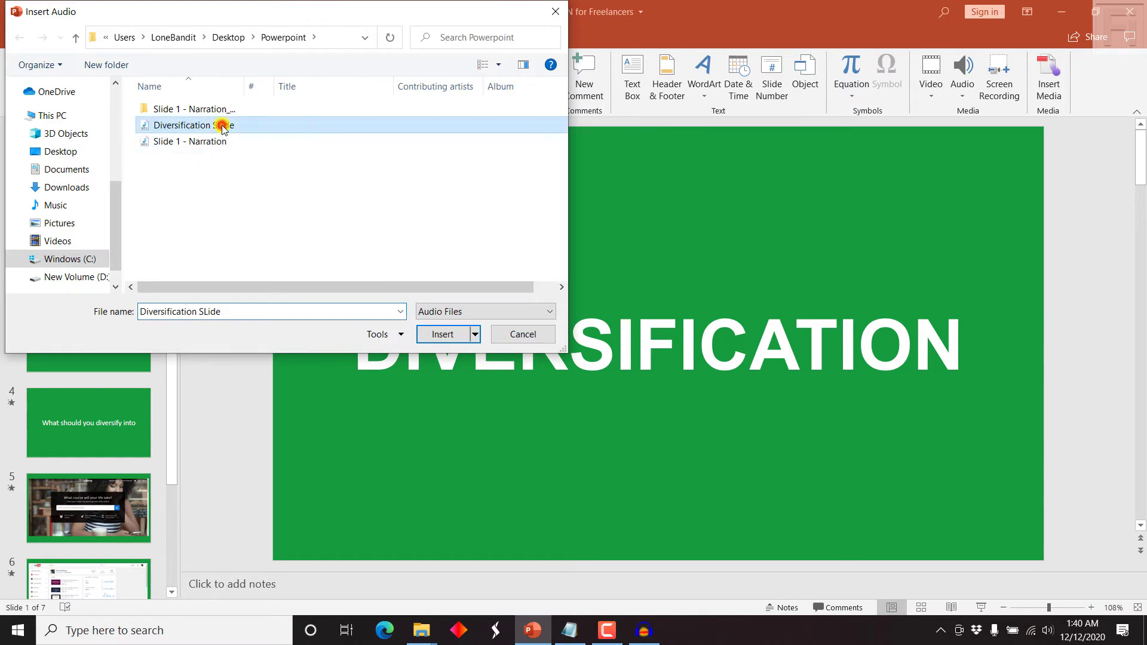
pyautogui.click(448, 338)
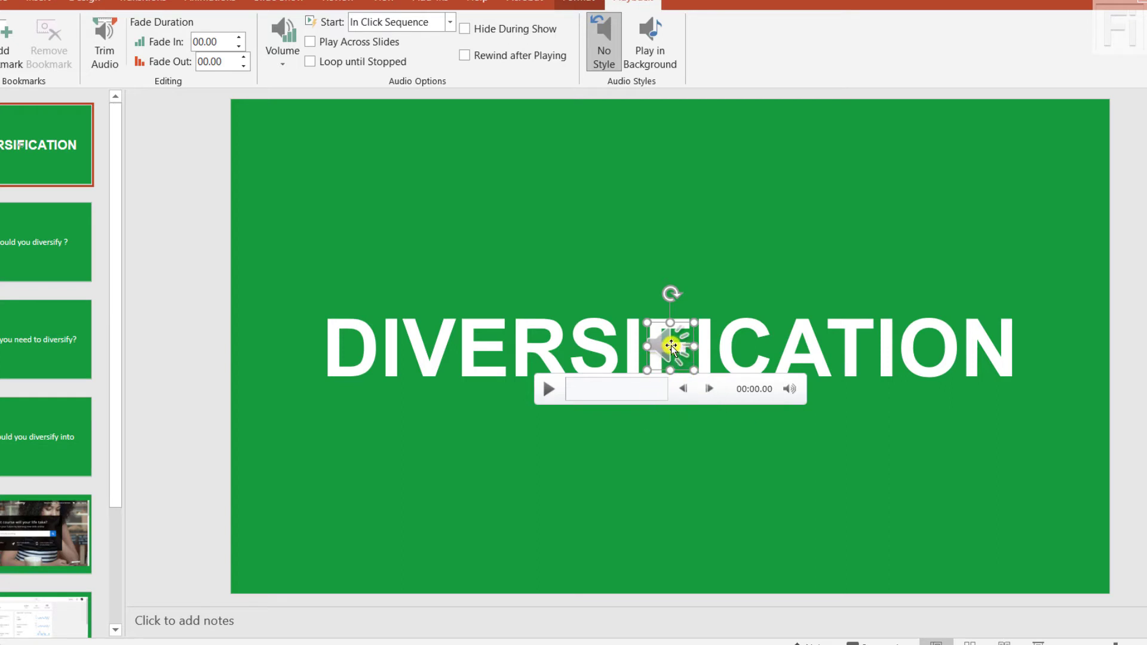
# - Move the speaker icon bottom-right, play then pause a preview, and select slide 2
pyautogui.moveTo(670, 347)
pyautogui.mouseDown()
pyautogui.moveTo(1086, 566)
pyautogui.moveTo(1022, 502)
pyautogui.mouseUp()
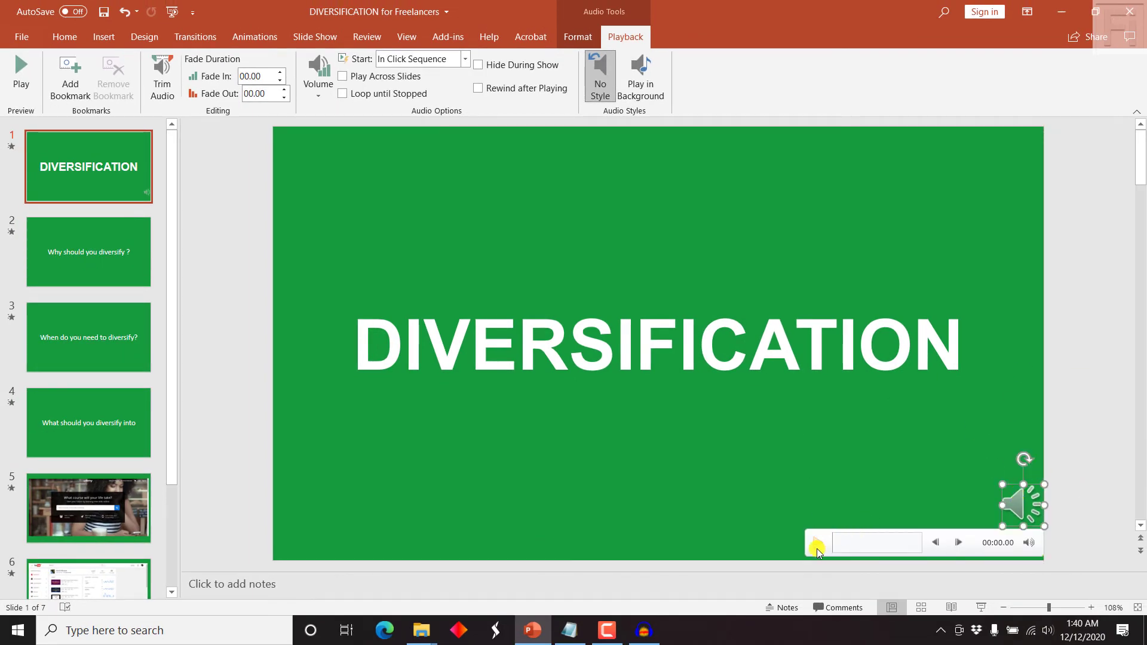
pyautogui.click(816, 546)
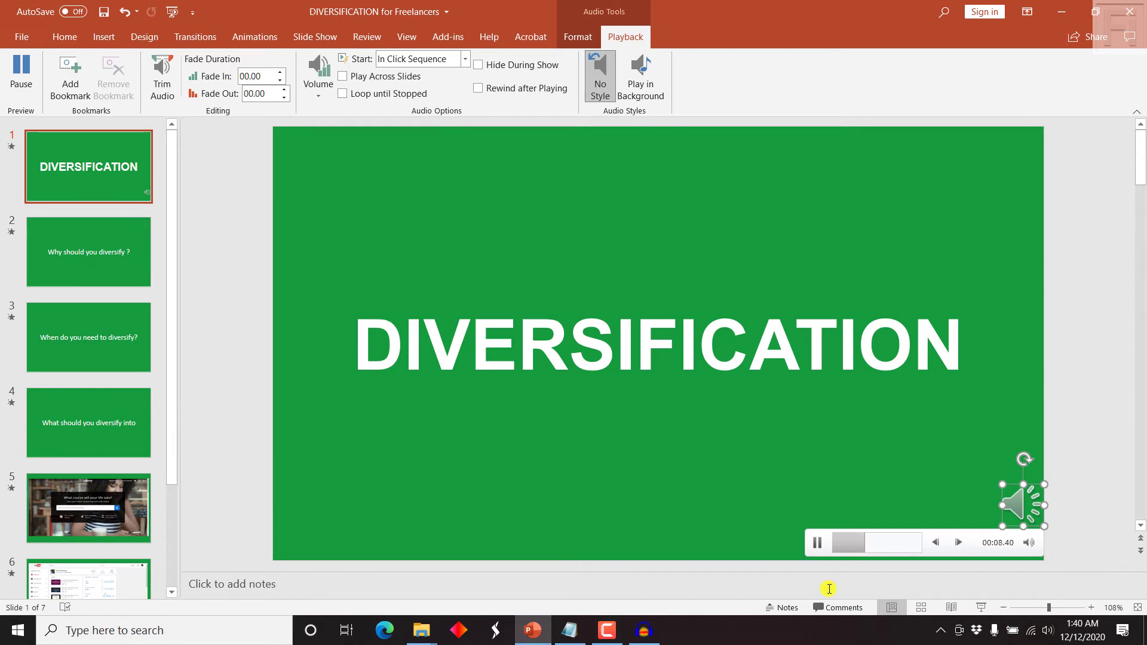
pyautogui.click(817, 542)
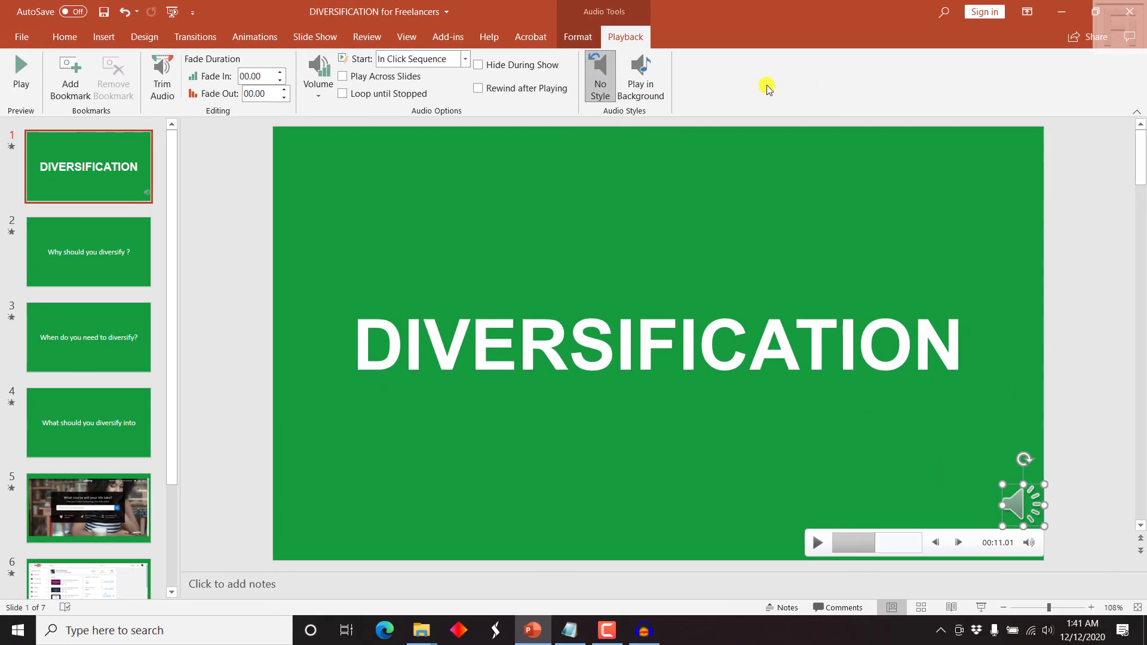
pyautogui.click(217, 209)
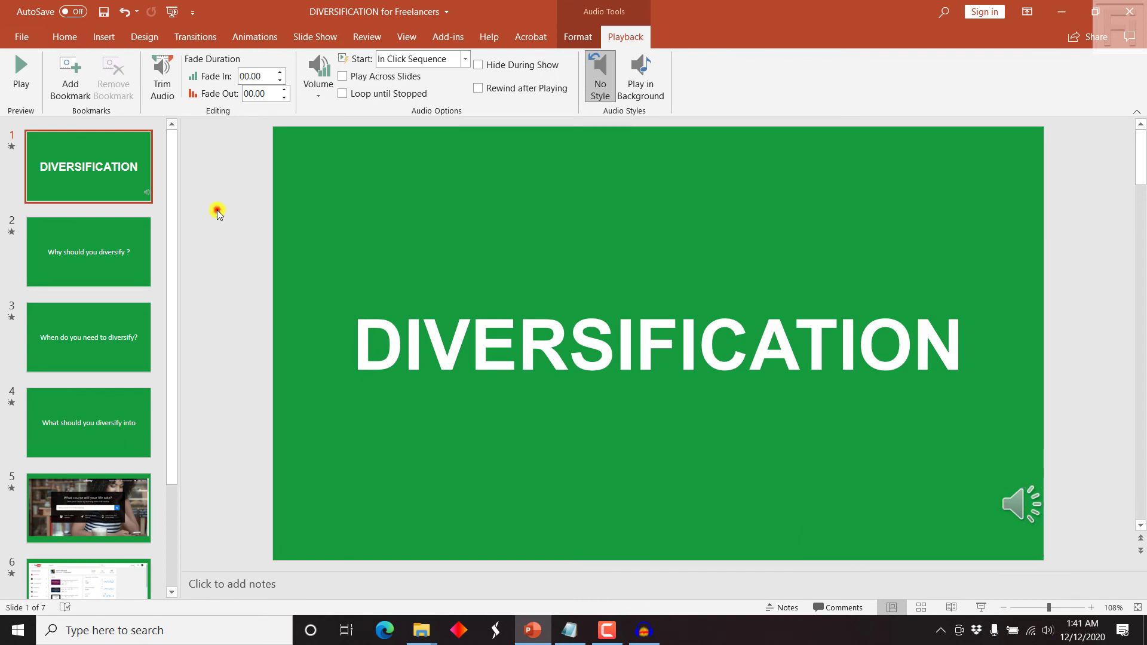
pyautogui.click(127, 244)
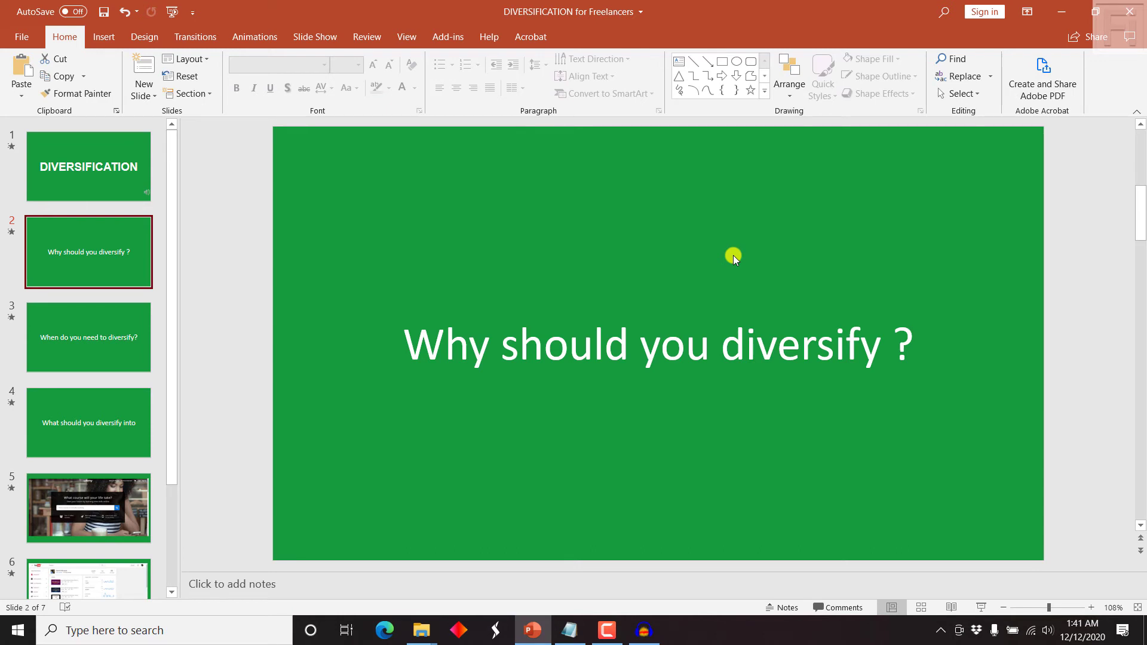
# - Save the deck as MPEG-4 video 'DIVERSIFICATION for Freelancers - new video' in the David folder
pyautogui.click(104, 159)
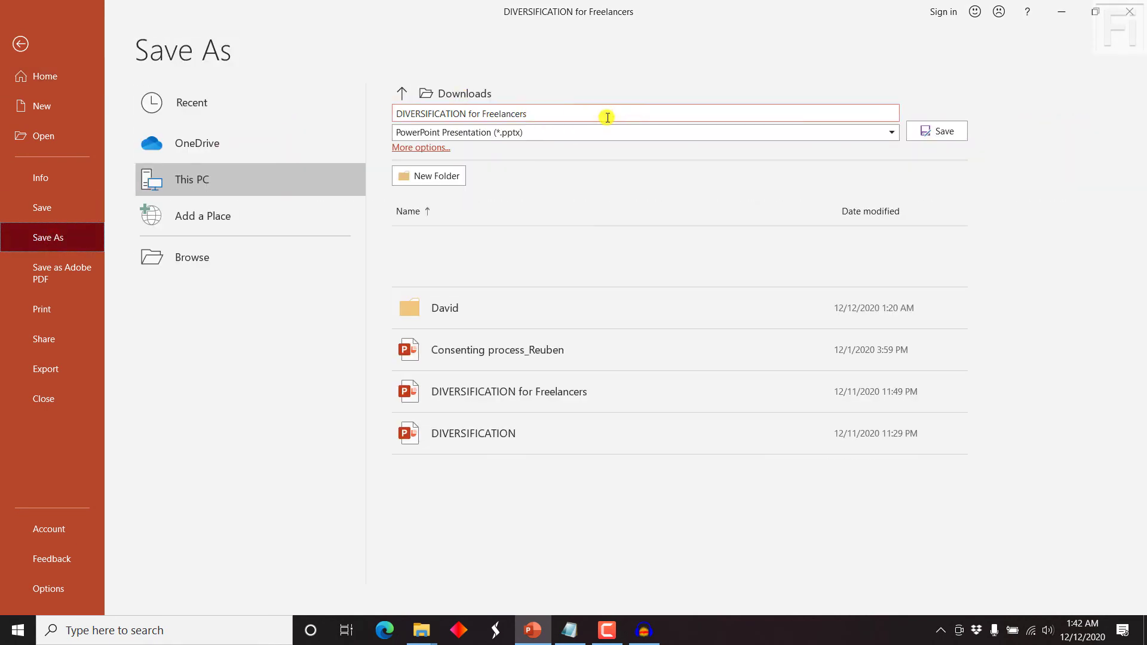
pyautogui.click(482, 308)
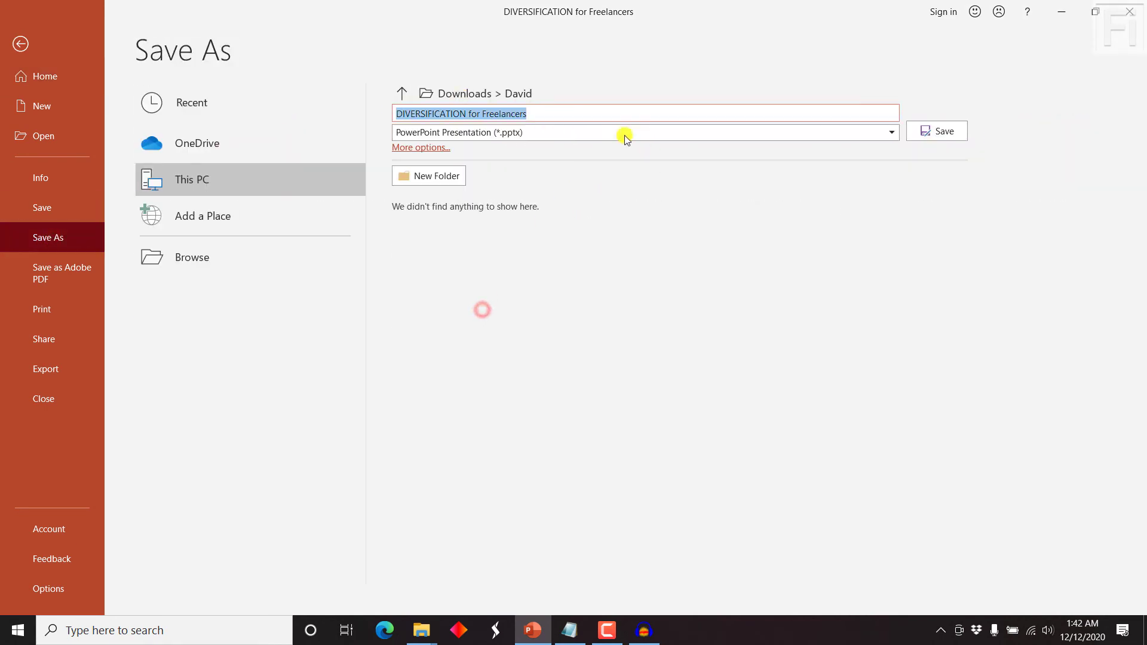
pyautogui.click(559, 115)
pyautogui.write('- new video')
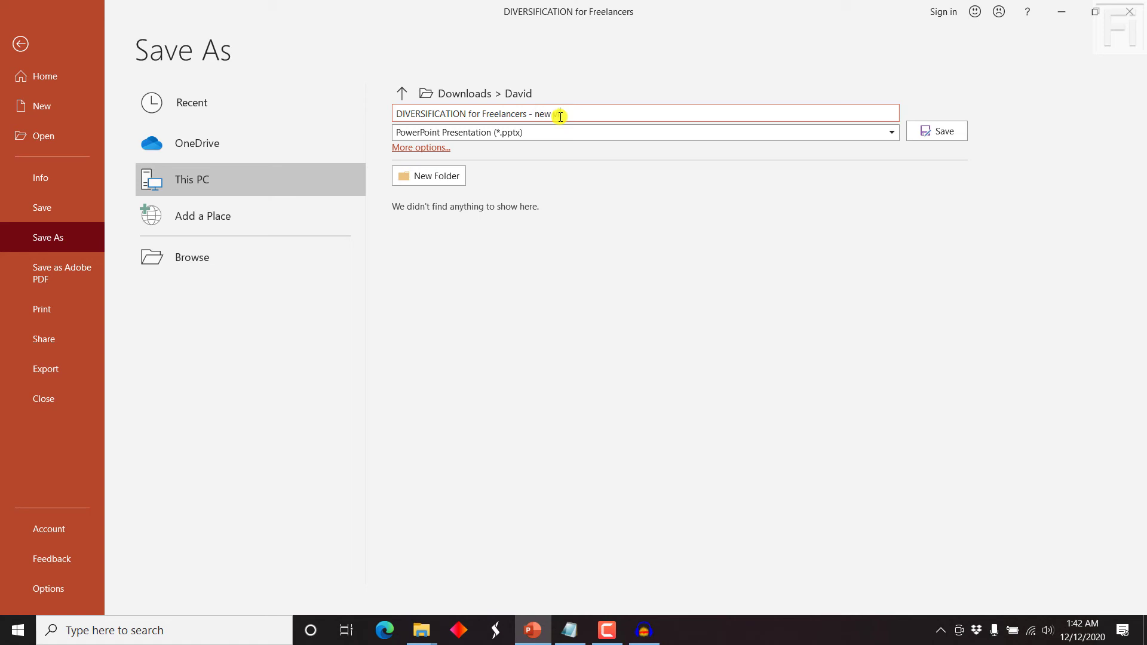
pyautogui.click(894, 134)
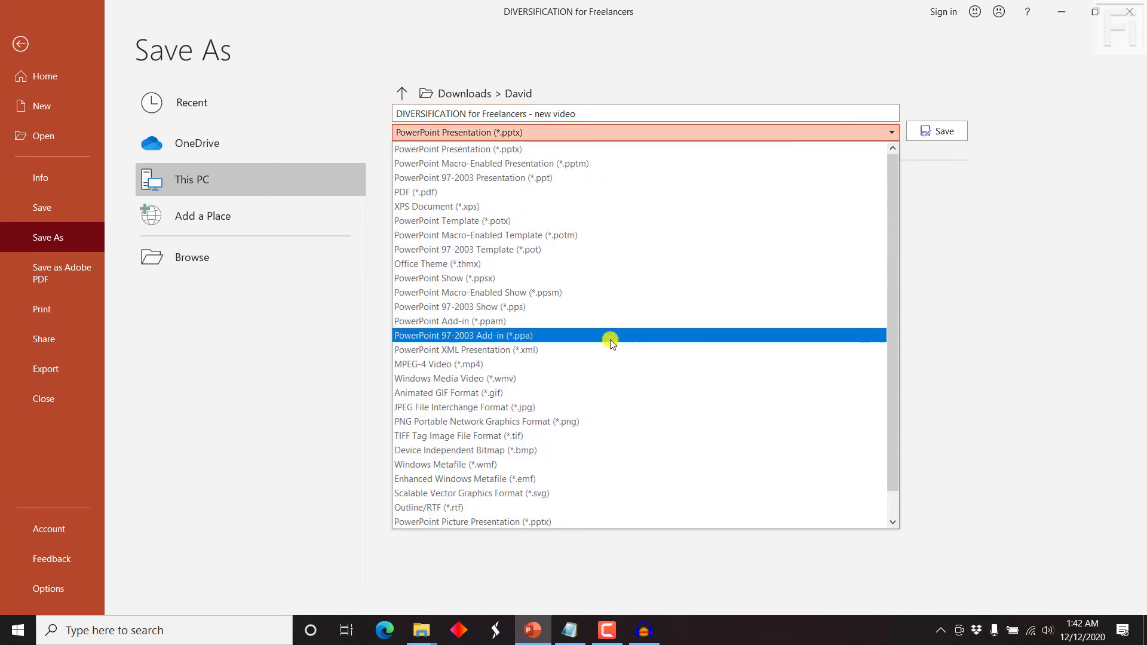
pyautogui.click(491, 366)
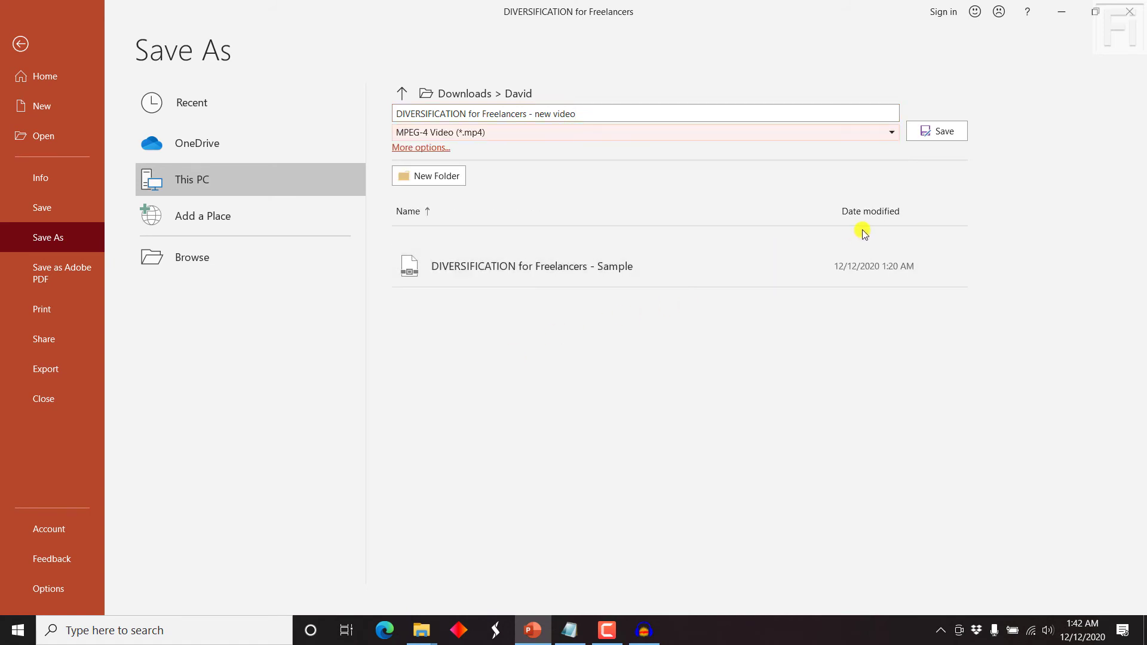
pyautogui.click(953, 133)
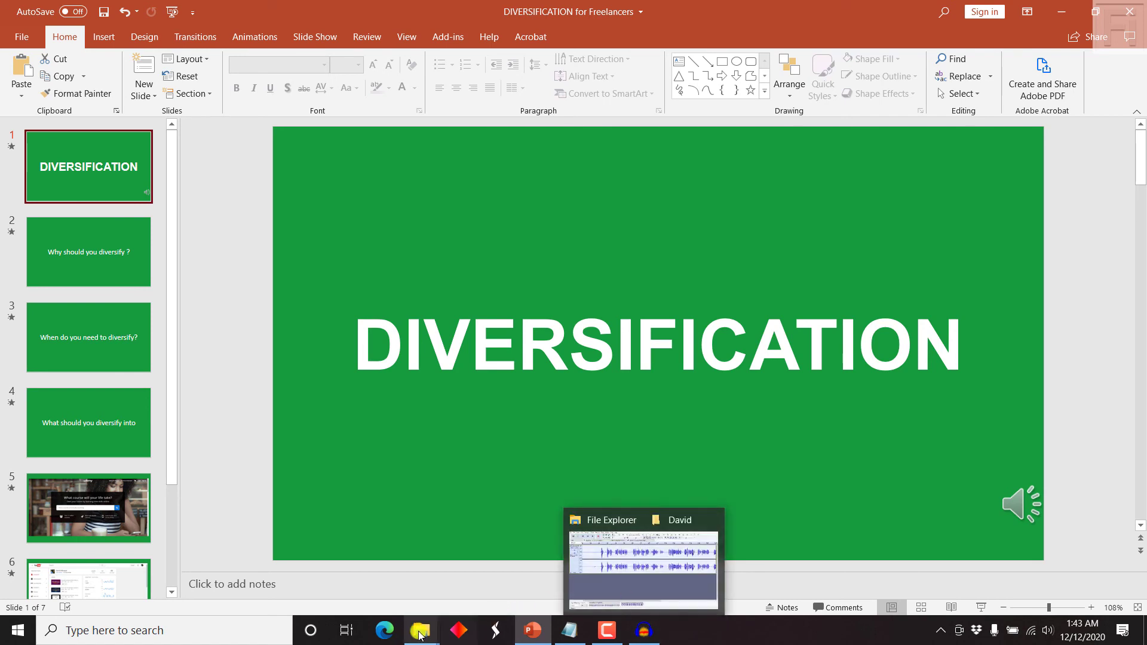
pyautogui.moveTo(422, 631)
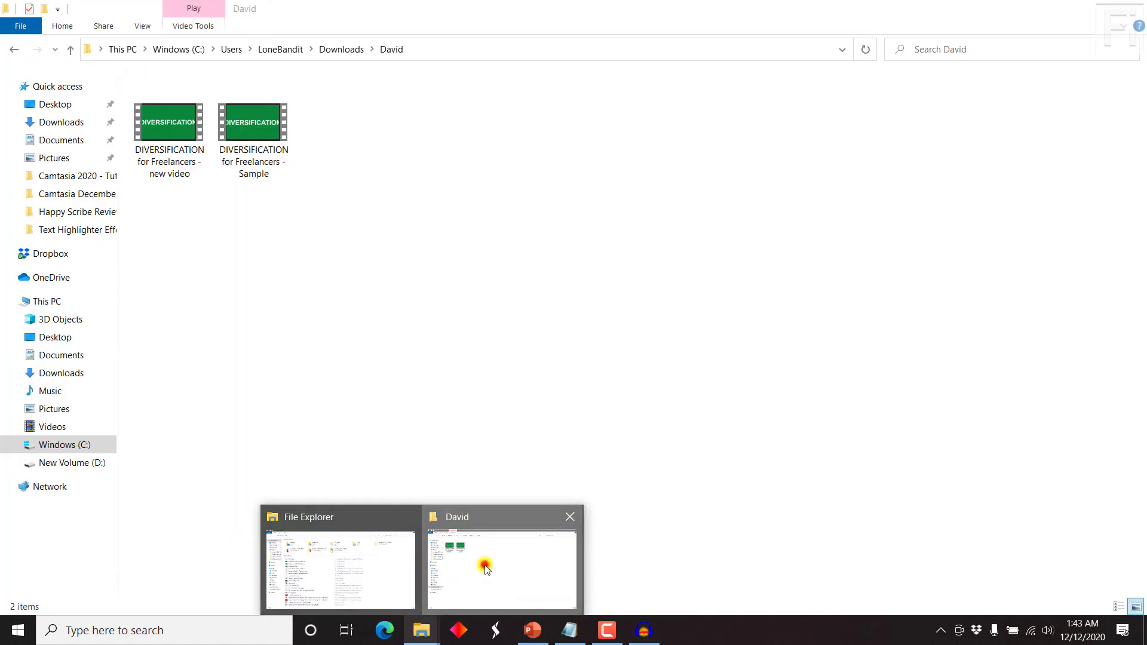
# - Bring the David folder forward and play the exported 'new video' file
pyautogui.click(485, 566)
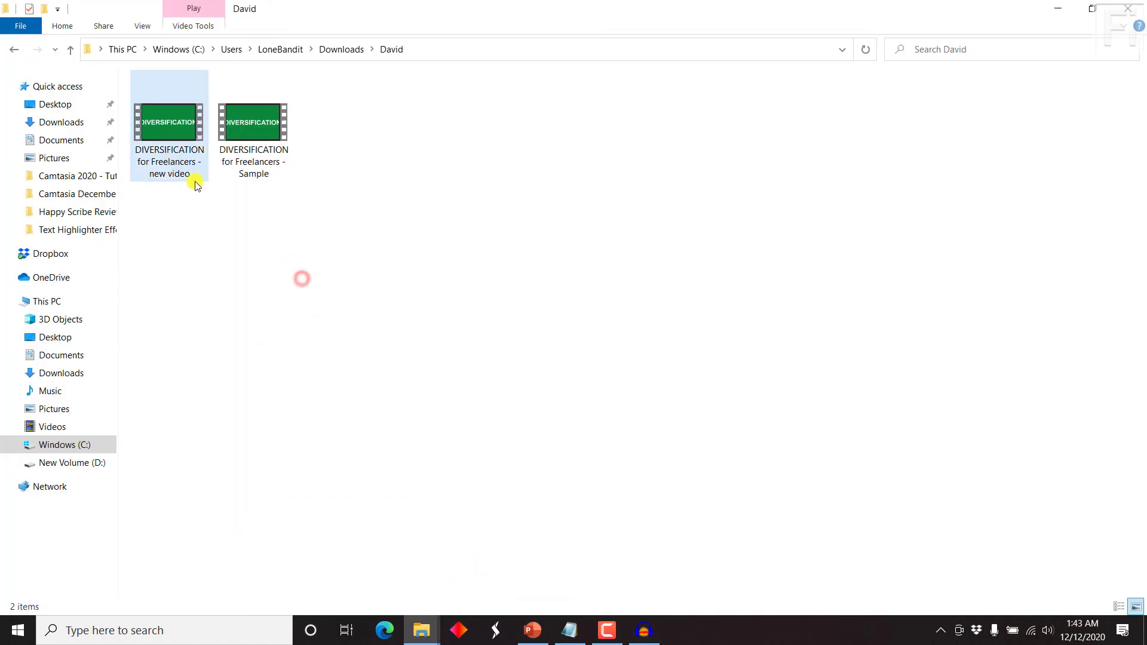
pyautogui.click(173, 154)
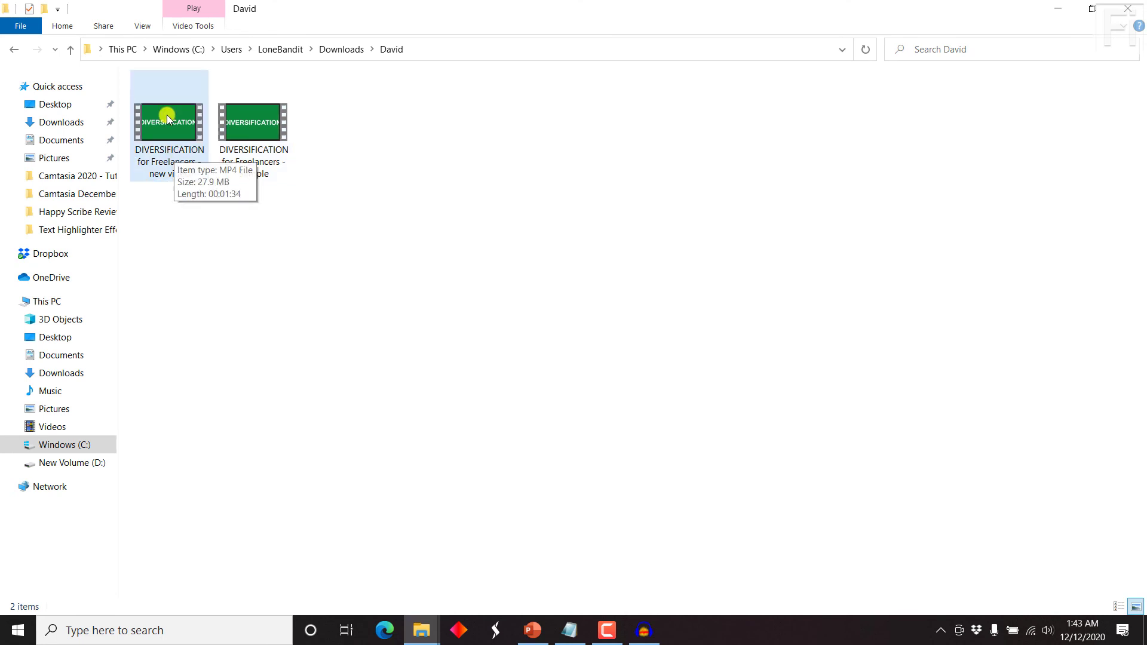
pyautogui.doubleClick(168, 131)
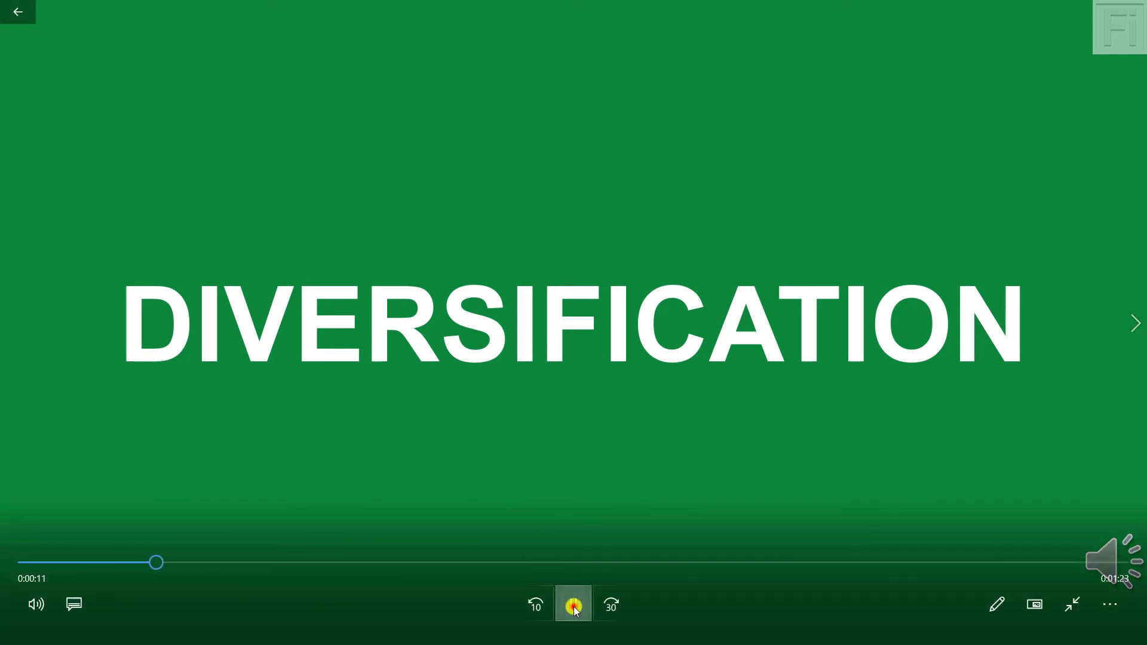
# - Pause the video, exit full screen, and close the Movies & TV player
pyautogui.click(574, 607)
pyautogui.doubleClick(1076, 469)
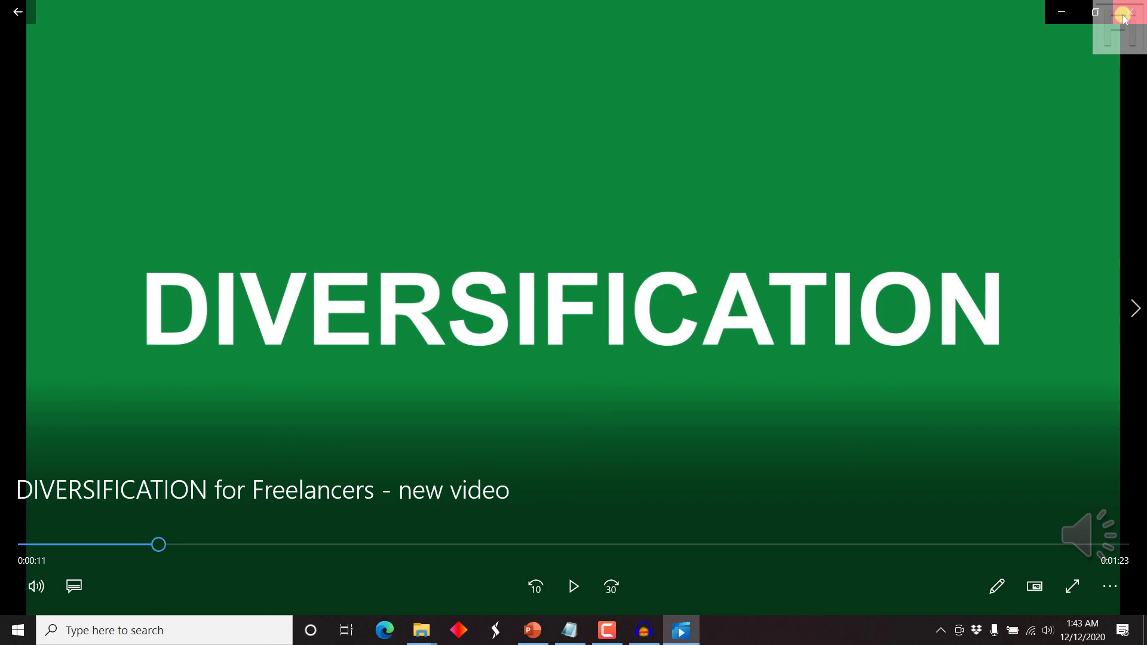
pyautogui.click(1124, 15)
pyautogui.moveTo(607, 630)
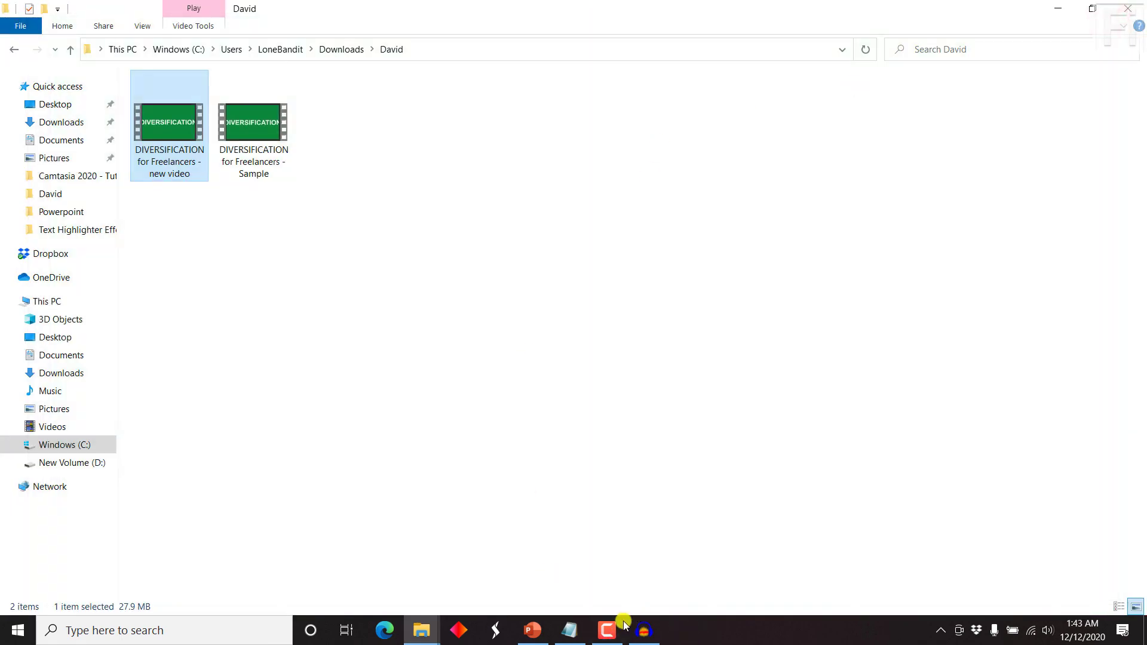
# - Set the title slide's speaker icon to Hide During Show in Audio Playback options
pyautogui.moveTo(533, 630)
pyautogui.click(512, 519)
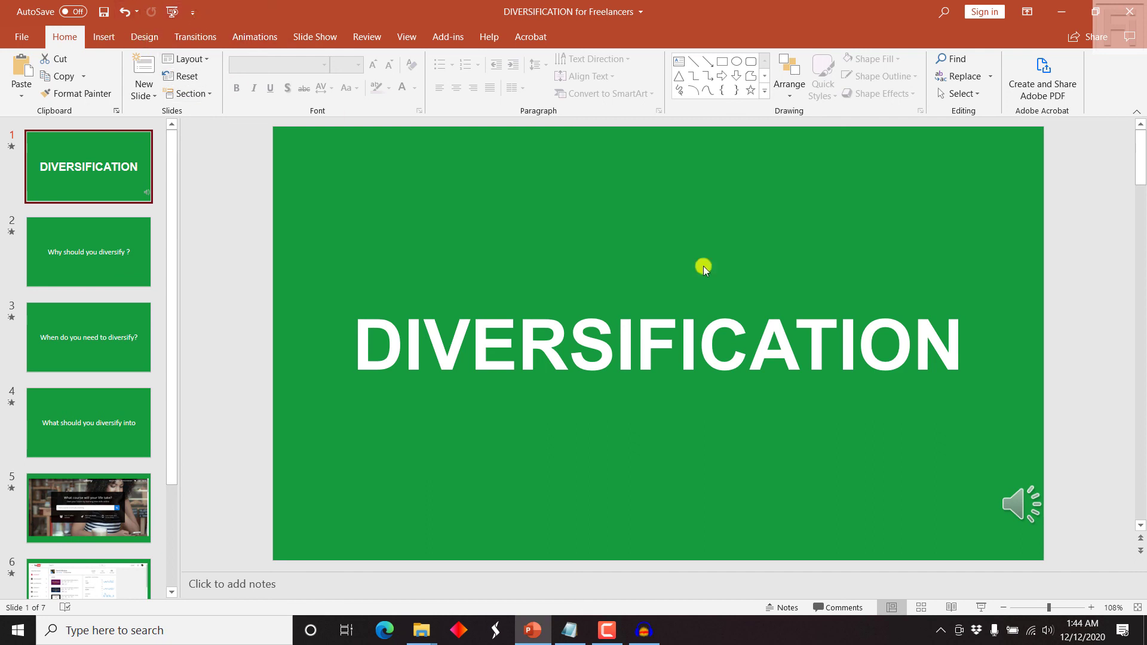
pyautogui.click(1019, 493)
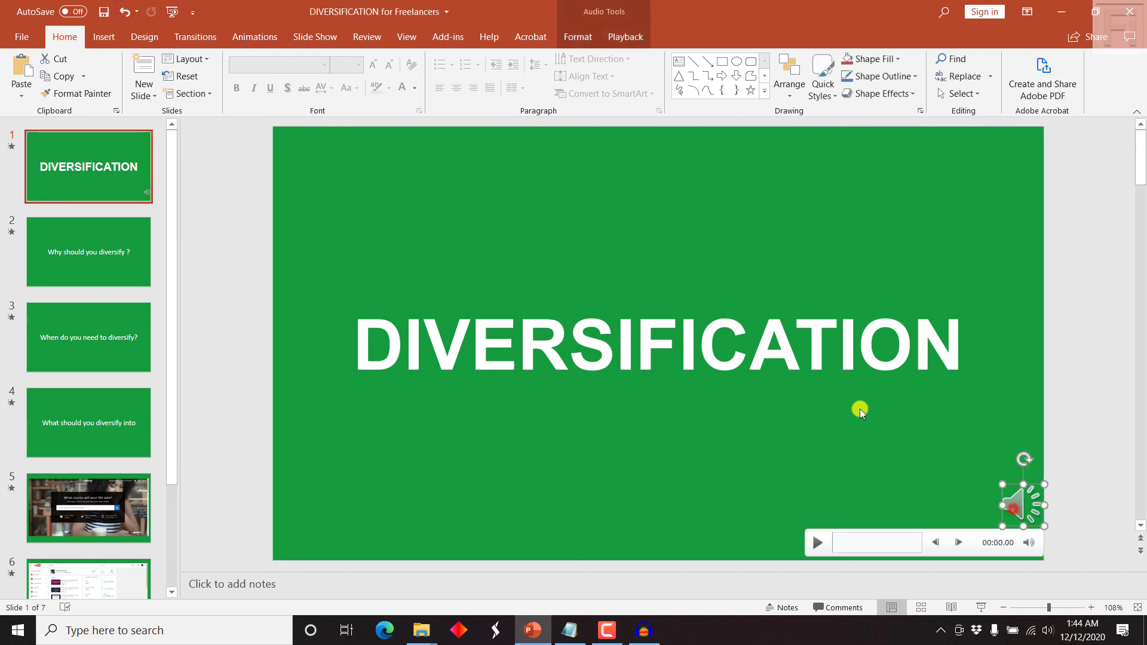
pyautogui.click(624, 36)
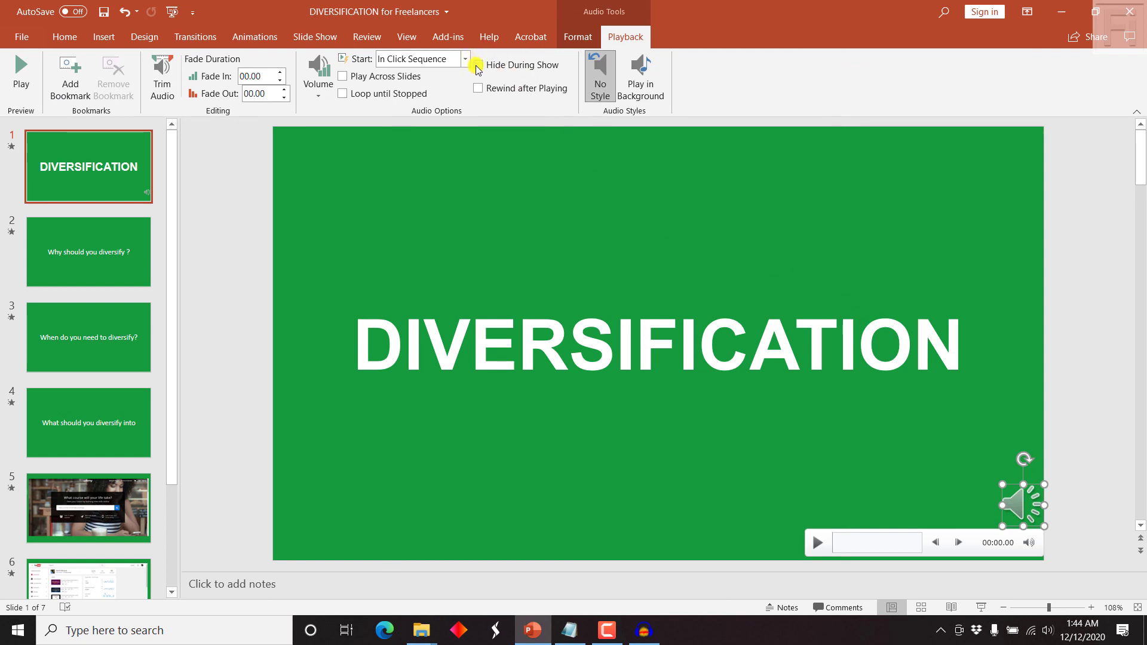
pyautogui.click(476, 65)
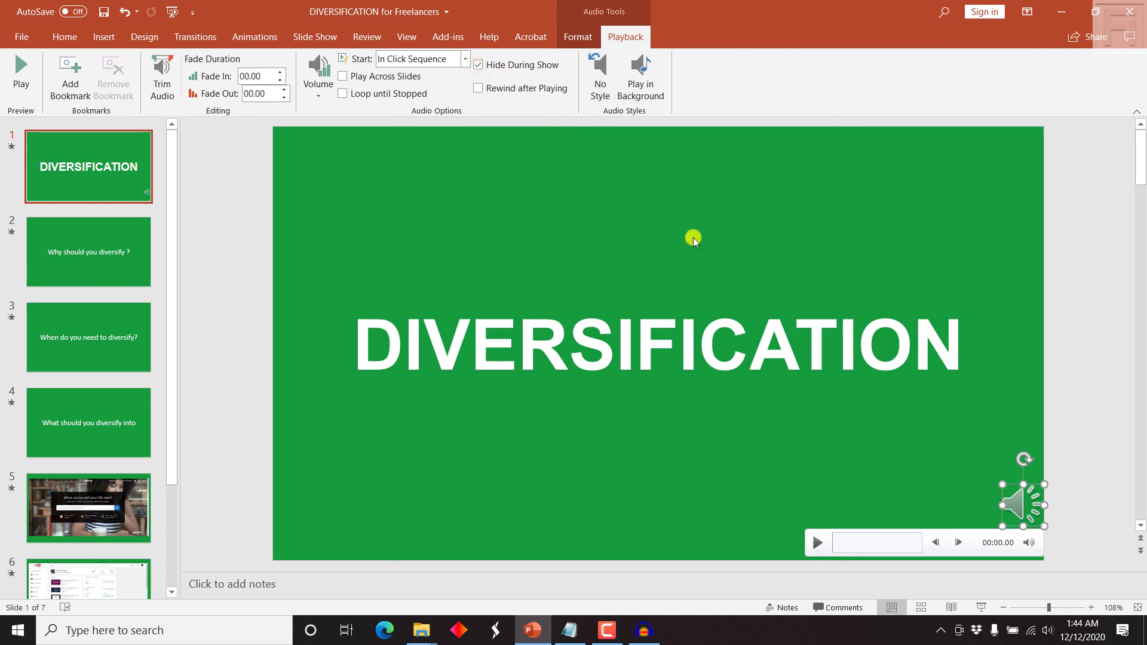